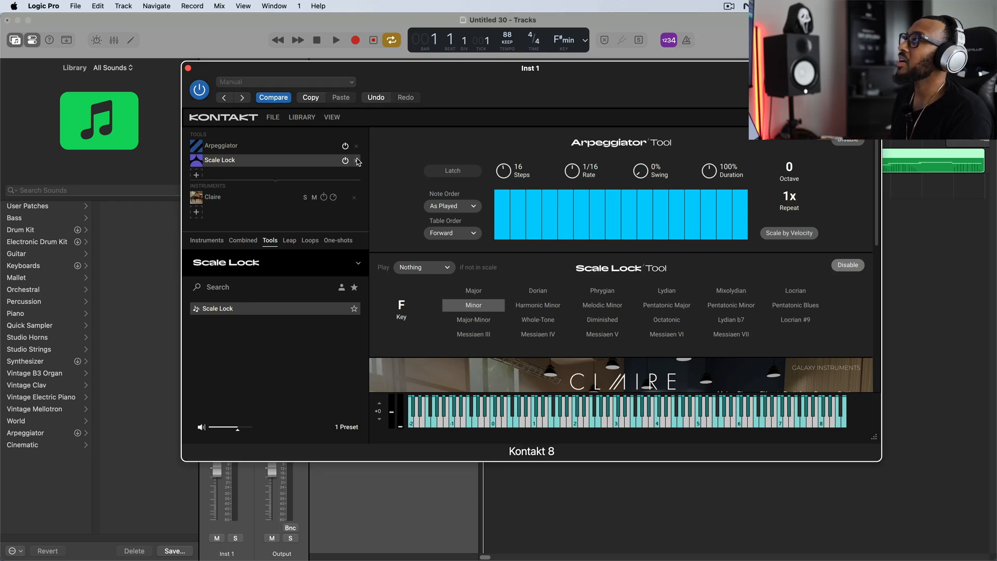
# Step: Clear Scale Lock and Arpeggiator from the chain and bring up the Tools browser
pyautogui.click(358, 161)
pyautogui.click(357, 146)
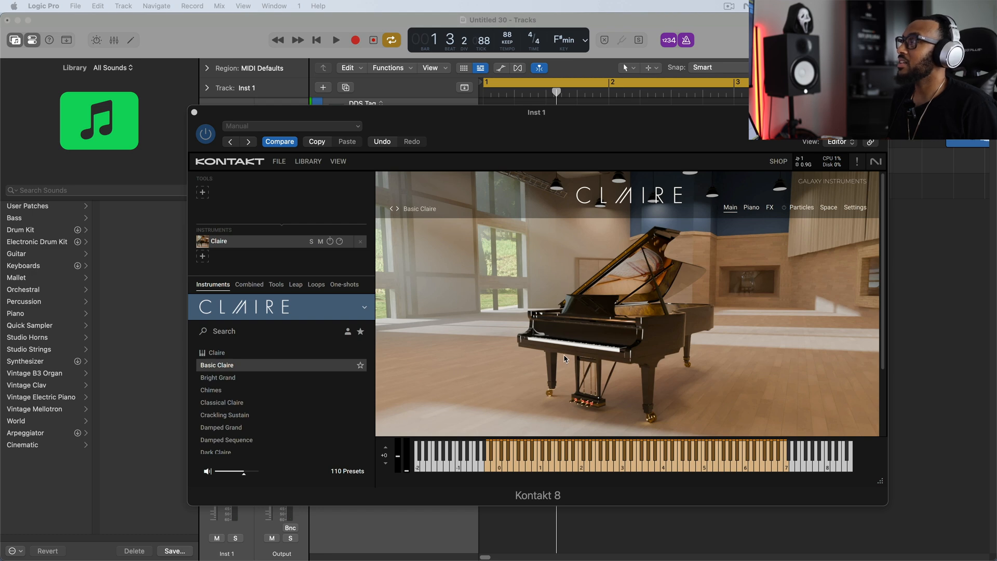
pyautogui.click(252, 192)
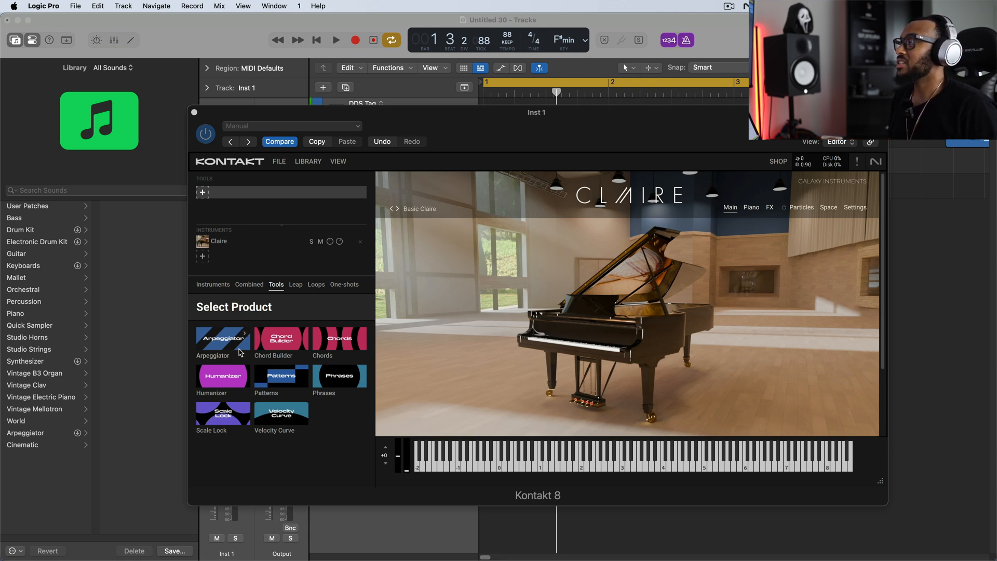
# Step: Select the Scale Lock tile to show its presets in the browser
pyautogui.click(237, 421)
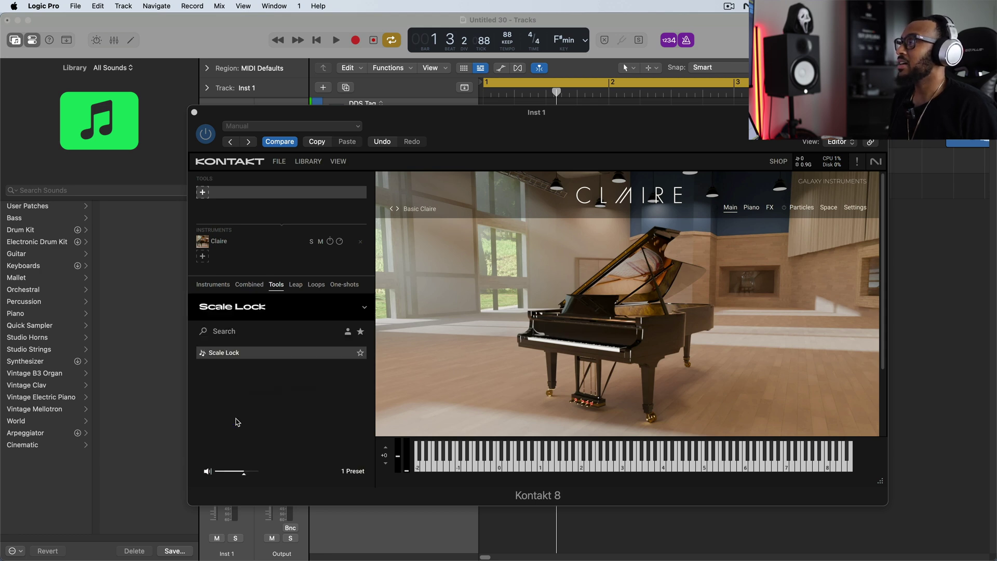
# Step: Load the Scale Lock preset ahead of Claire and enlarge the plugin window
pyautogui.doubleClick(238, 355)
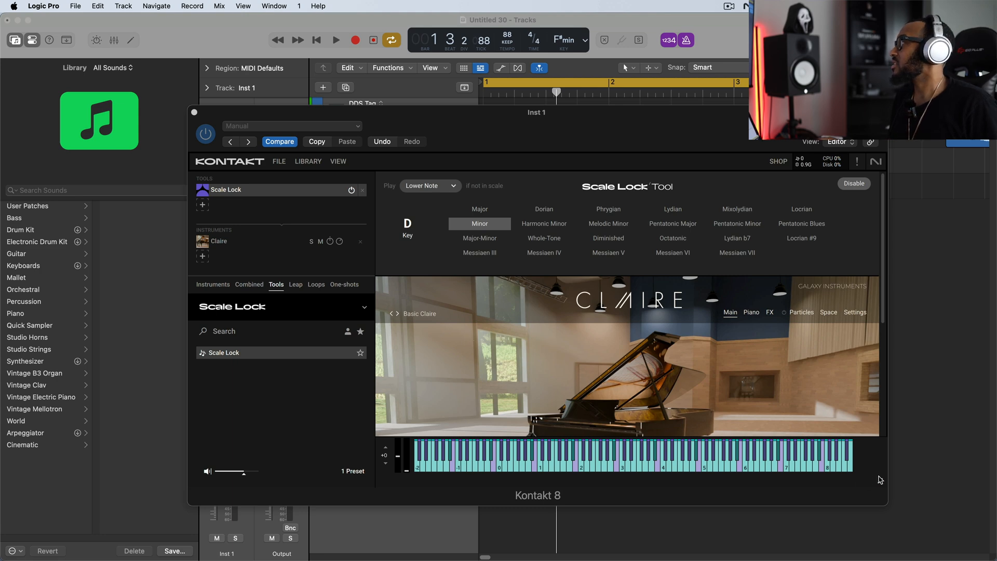
pyautogui.moveTo(880, 480); pyautogui.dragTo(881, 513)
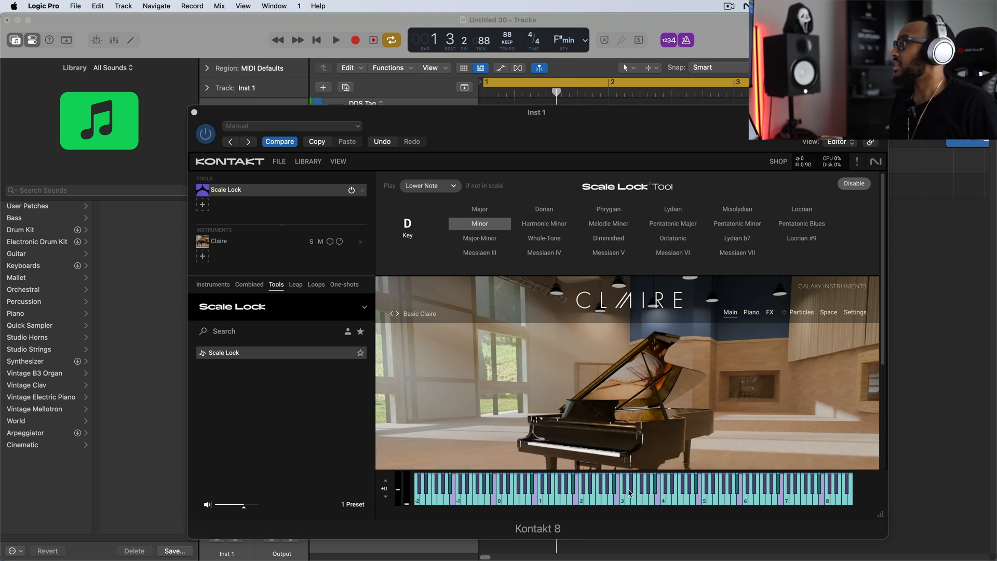
# Step: Set out-of-scale notes to play Nothing, audition Lower Note, then reopen the choice list
pyautogui.click(446, 189)
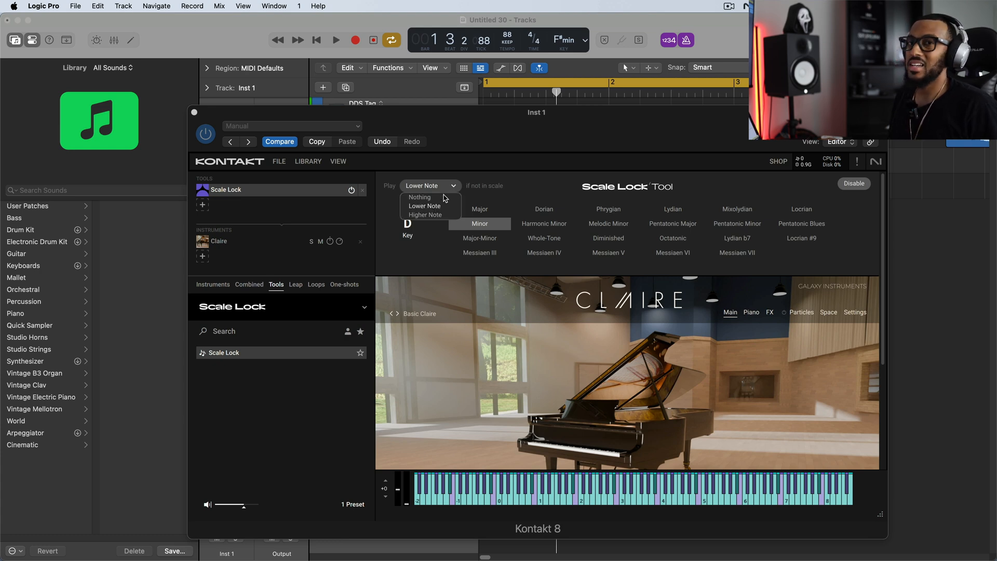
pyautogui.click(444, 198)
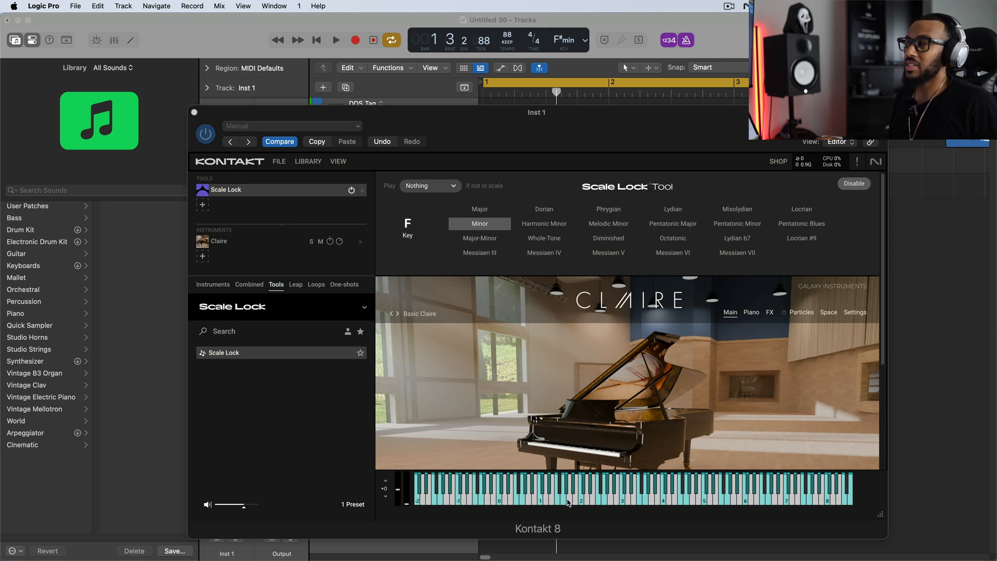
pyautogui.click(432, 186)
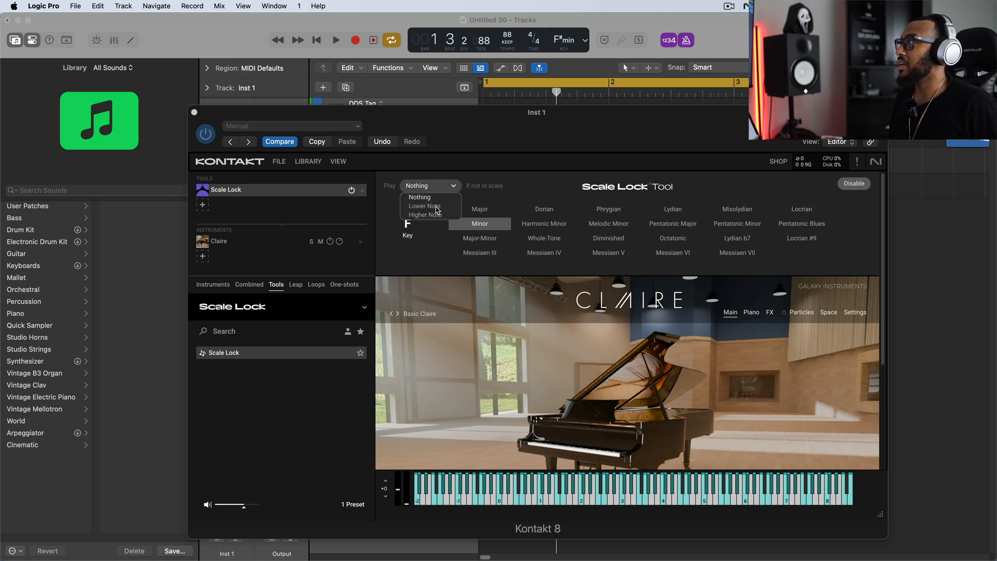
pyautogui.click(427, 206)
pyautogui.click(571, 499)
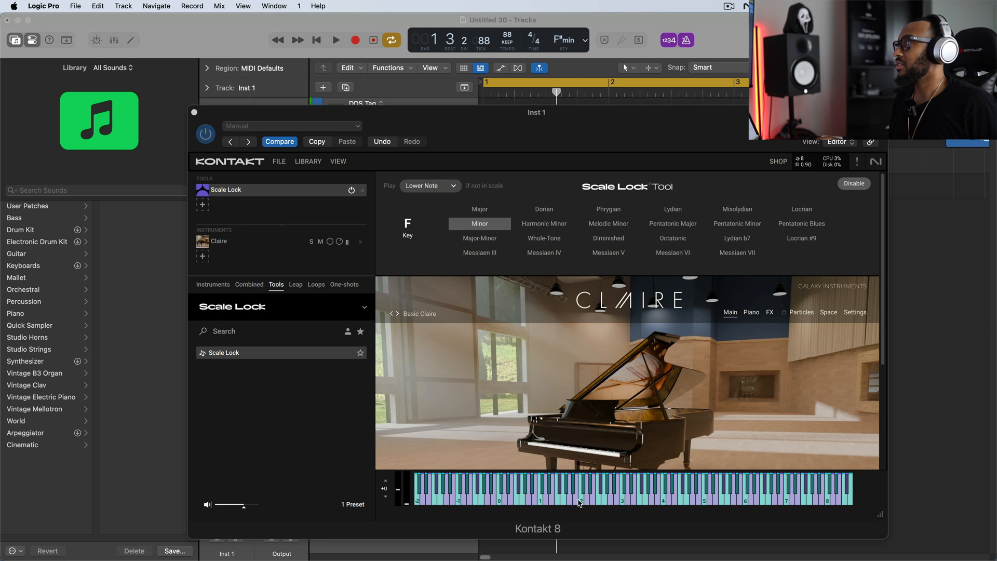
pyautogui.click(436, 187)
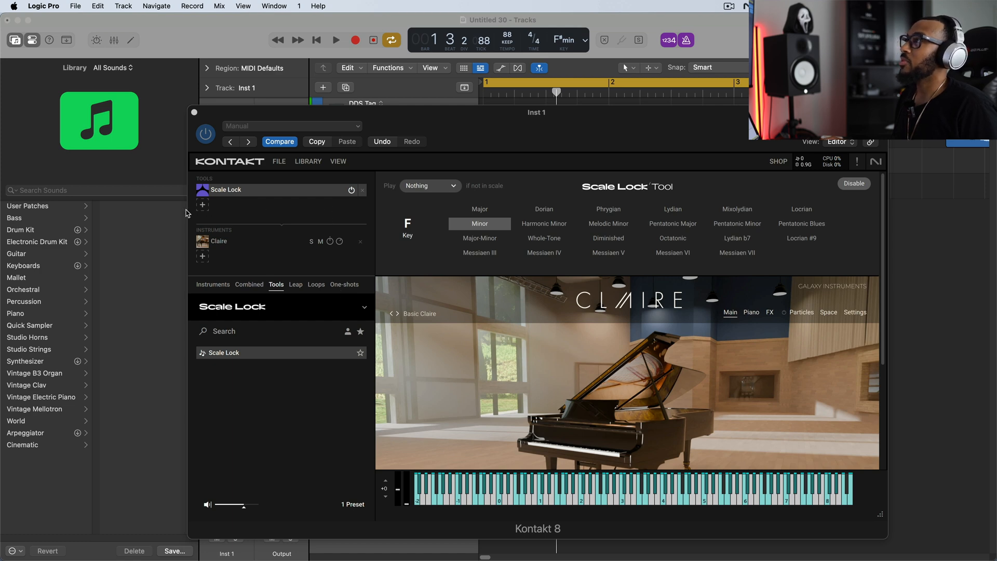
# Step: Load the Arpeggiator preset after Scale Lock, show its panel and set the rate to 1/8
pyautogui.click(202, 205)
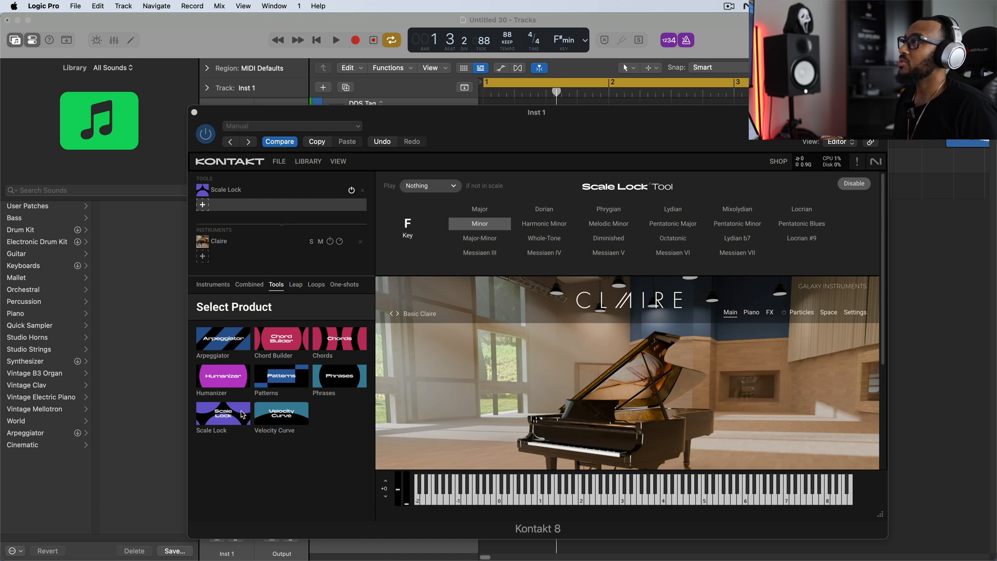
pyautogui.click(228, 347)
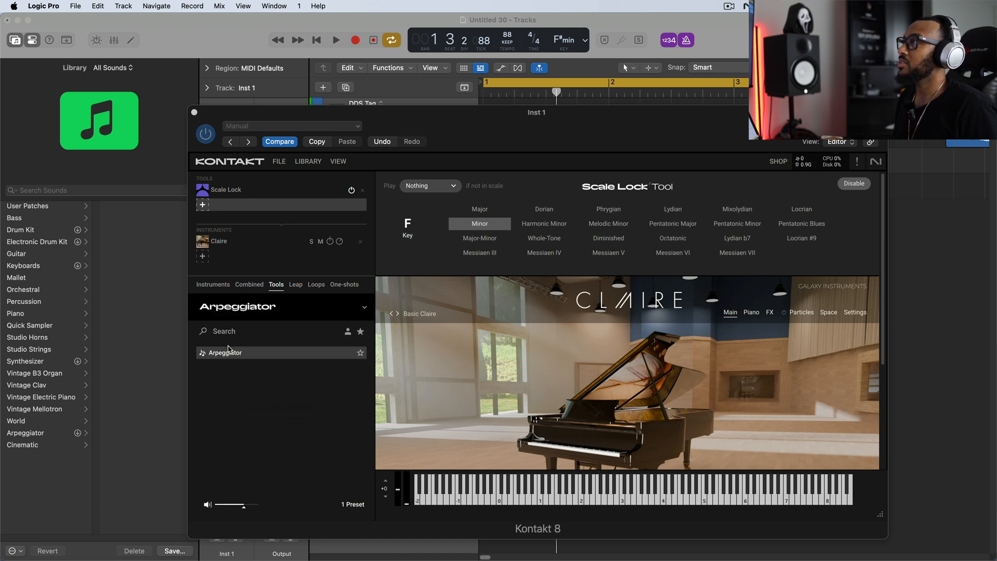
pyautogui.moveTo(241, 355); pyautogui.dragTo(265, 350)
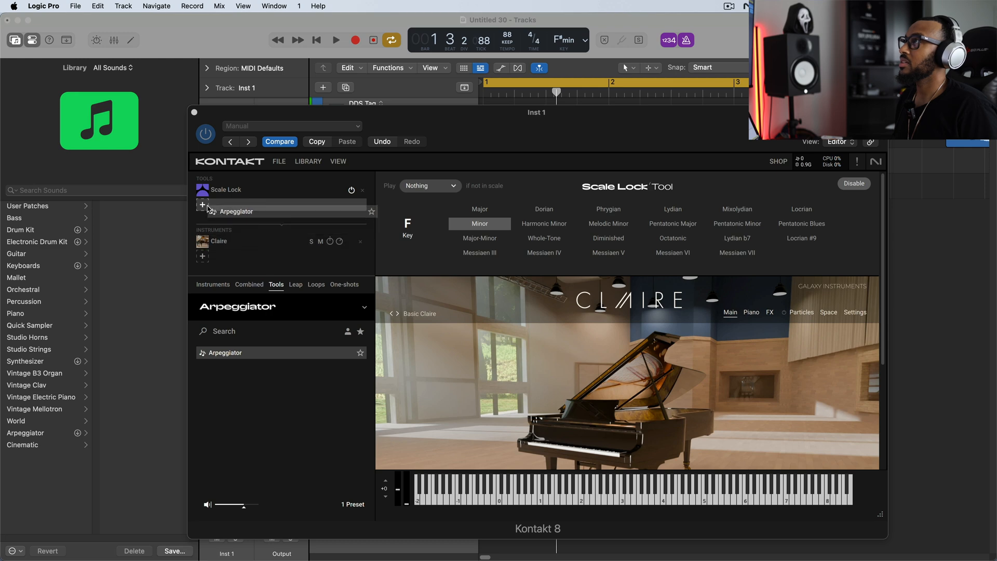
pyautogui.doubleClick(254, 352)
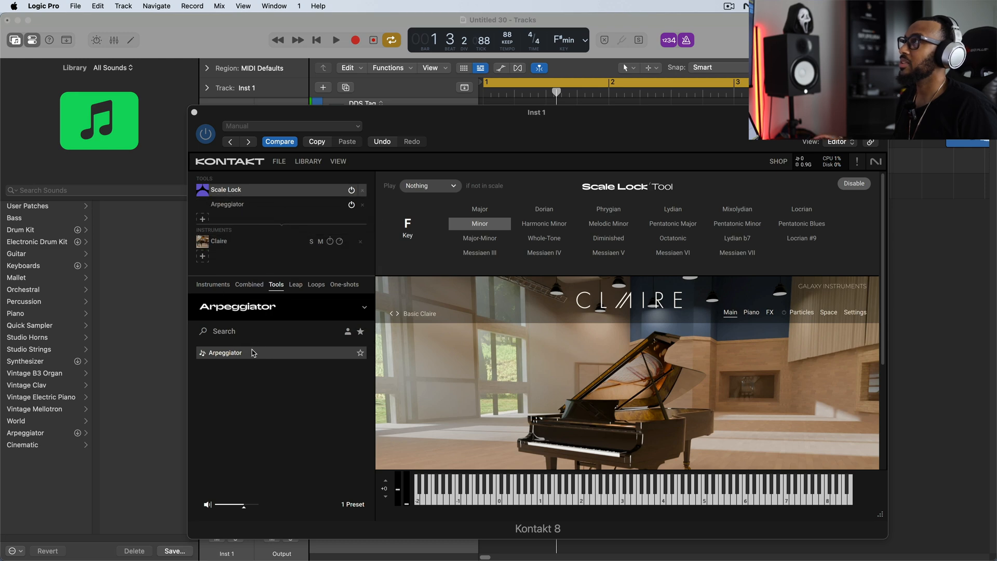
pyautogui.click(222, 205)
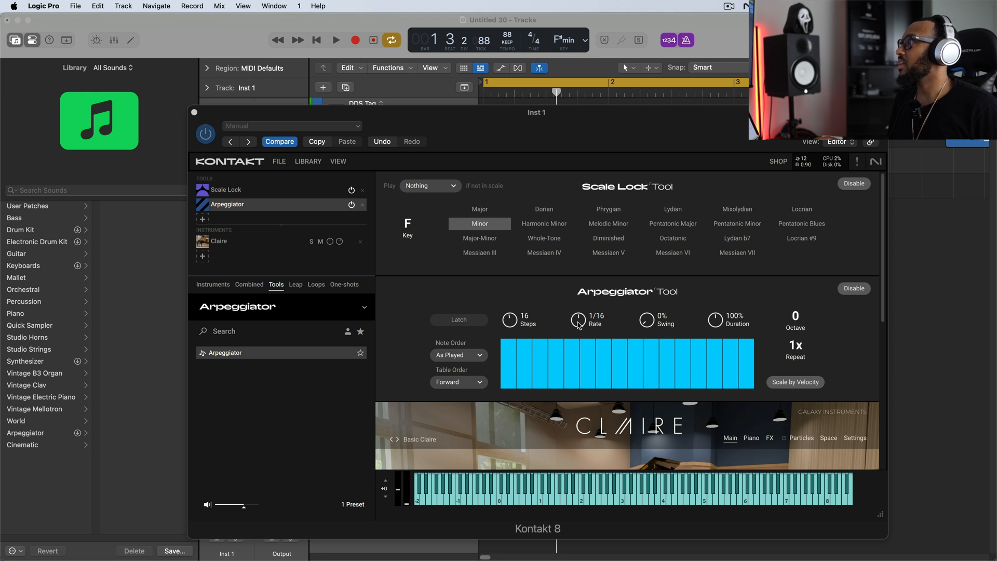
pyautogui.moveTo(579, 320); pyautogui.dragTo(578, 326)
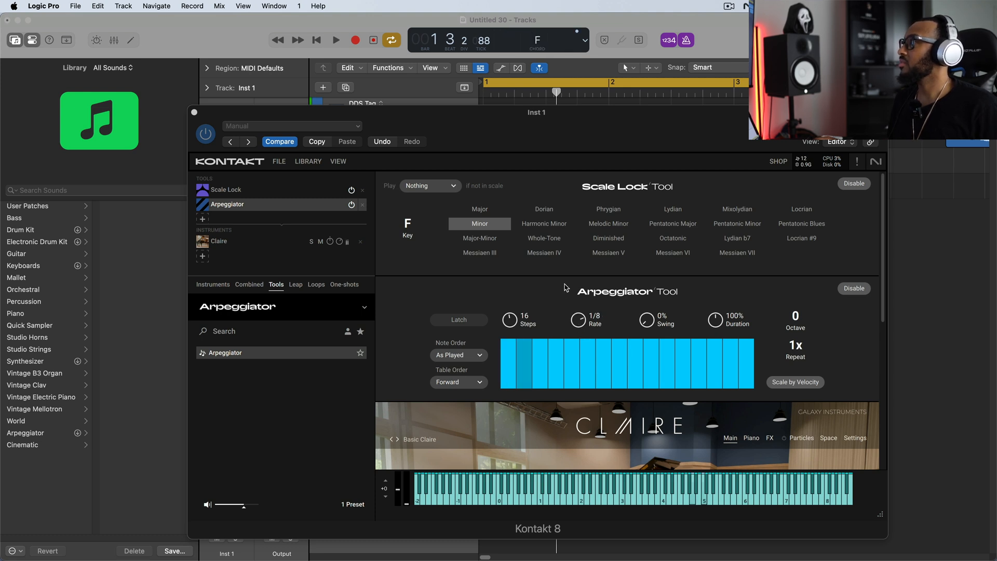
# Step: Raise the arpeggio to 18 steps and try Down and Up-Down note orders before returning to As Played
pyautogui.moveTo(508, 323)
pyautogui.mouseDown()
pyautogui.moveTo(499, 313)
pyautogui.moveTo(508, 353)
pyautogui.moveTo(691, 349)
pyautogui.moveTo(740, 335)
pyautogui.mouseUp()
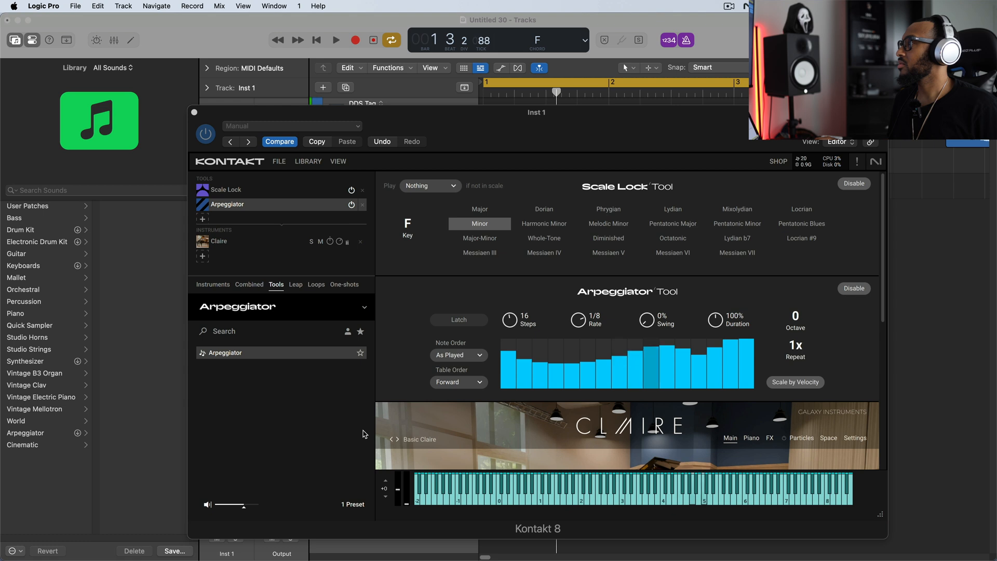
pyautogui.click(479, 355)
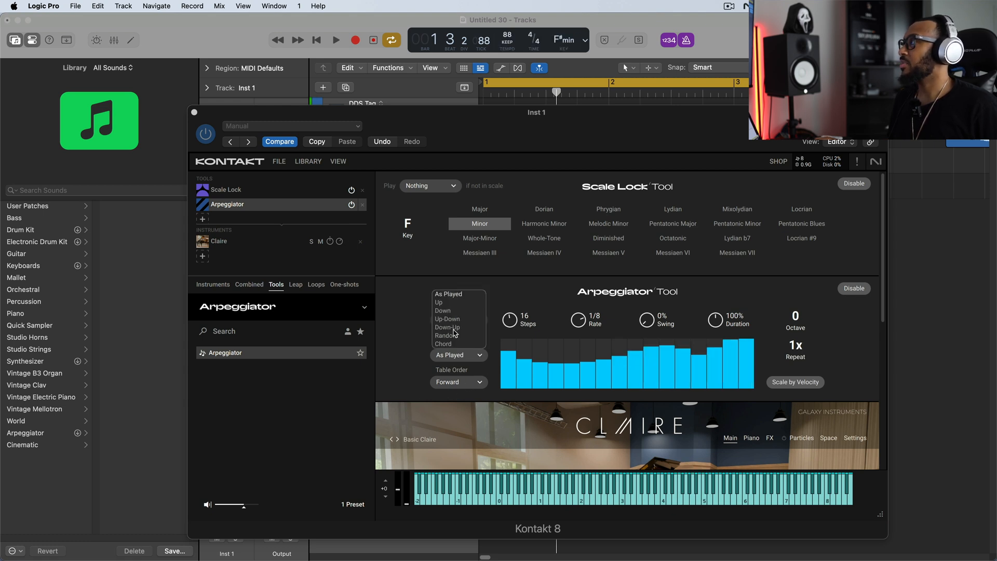
pyautogui.click(444, 311)
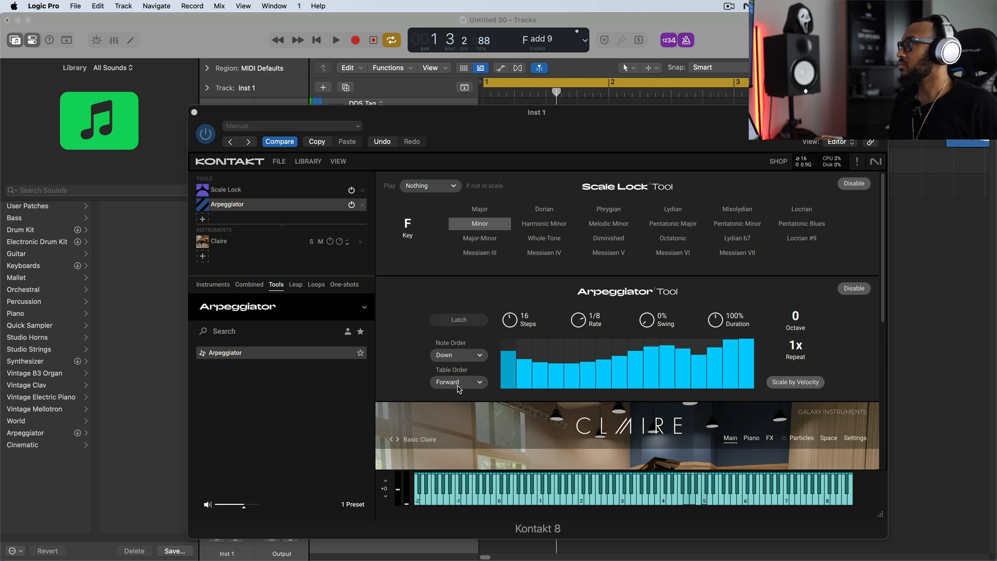
pyautogui.click(443, 355)
pyautogui.click(447, 321)
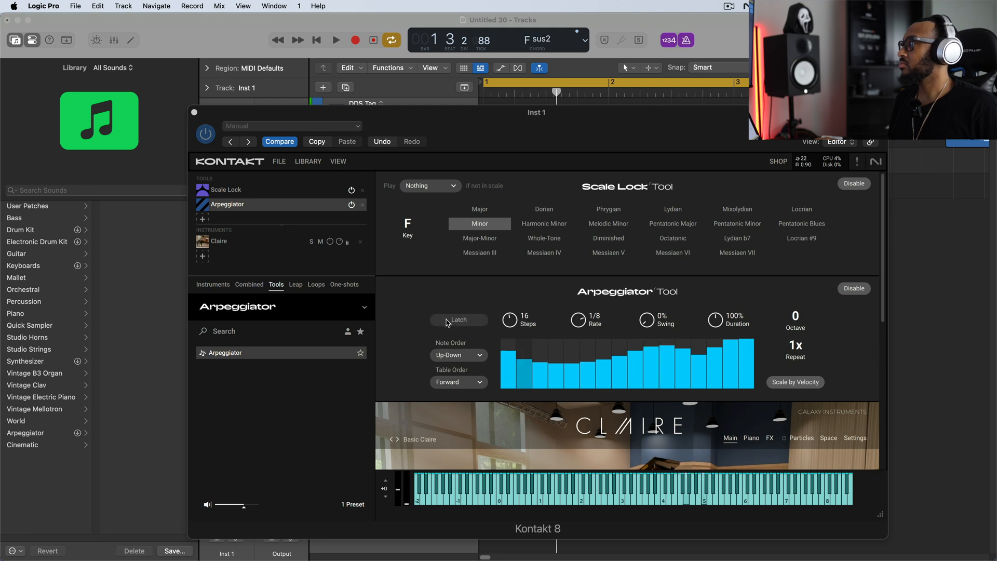
pyautogui.click(470, 356)
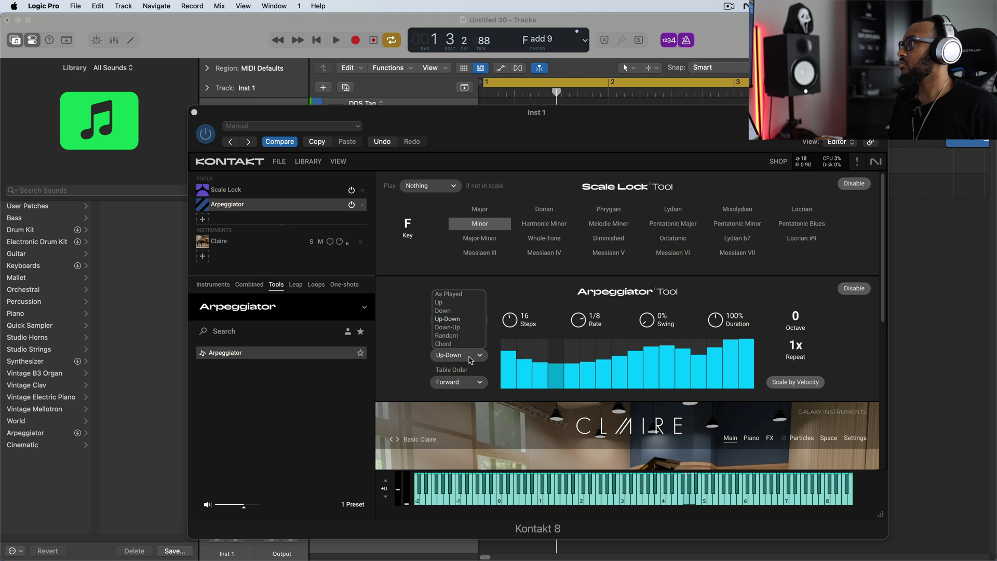
pyautogui.click(452, 294)
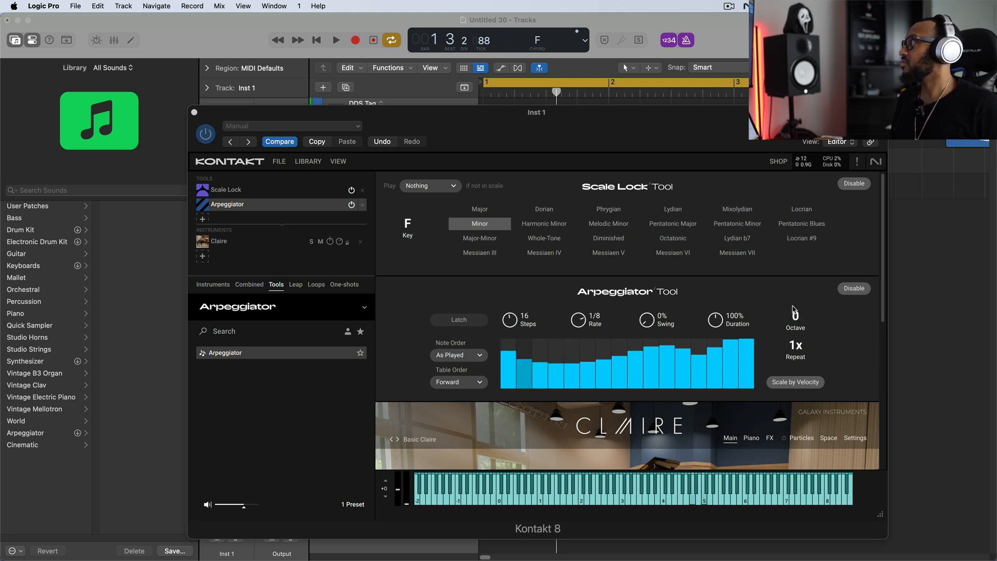
# Step: Extend the range to two octaves, speed the rate to 1/16 and settle note duration at 65%
pyautogui.moveTo(796, 320); pyautogui.dragTo(795, 306)
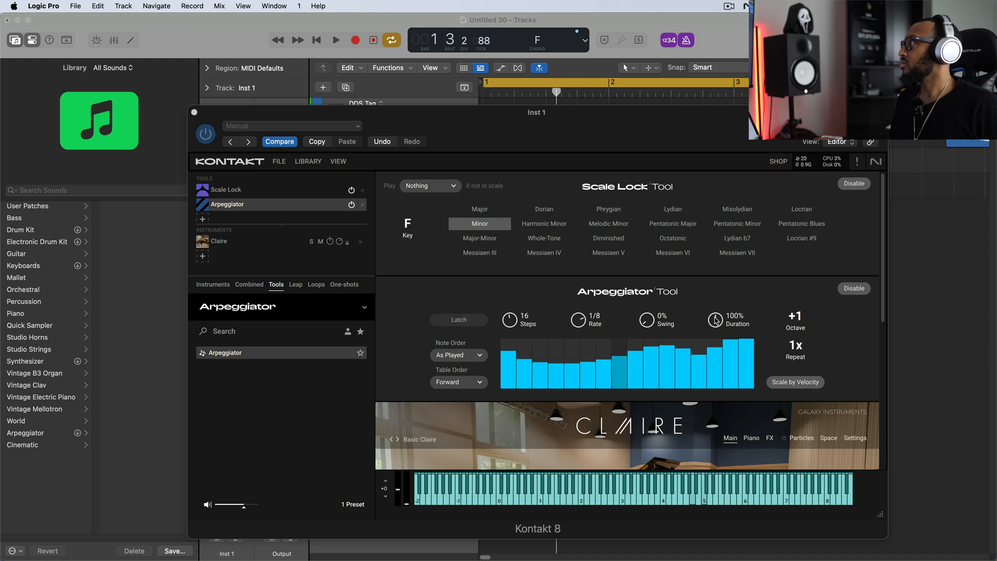
pyautogui.moveTo(795, 316); pyautogui.dragTo(790, 303)
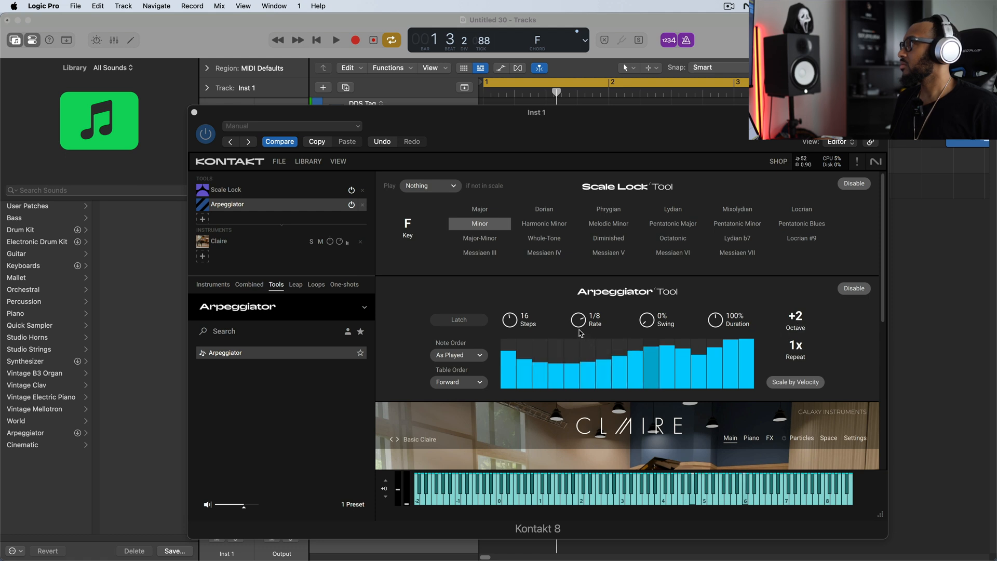
pyautogui.moveTo(578, 319); pyautogui.dragTo(582, 348)
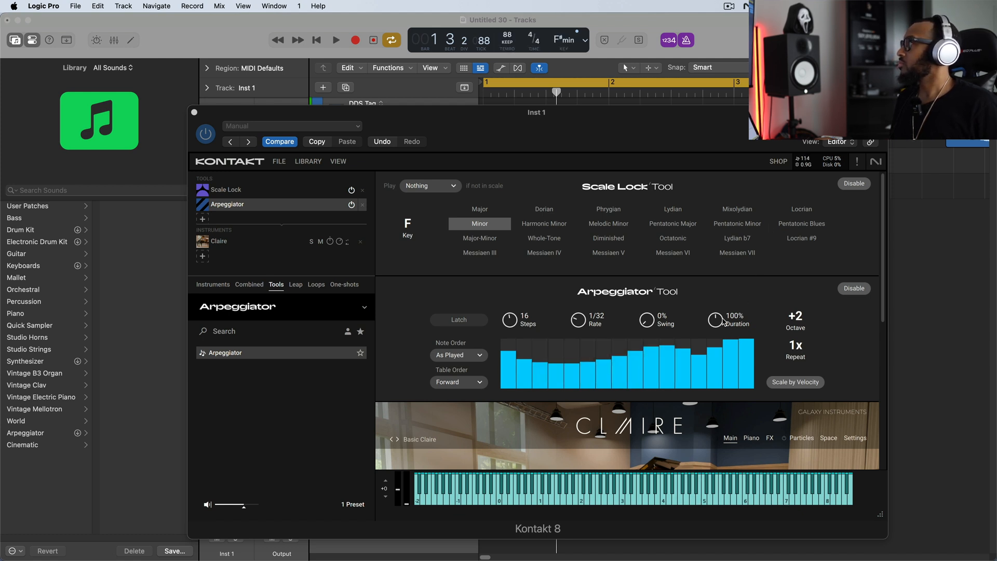
pyautogui.moveTo(738, 333); pyautogui.dragTo(704, 380)
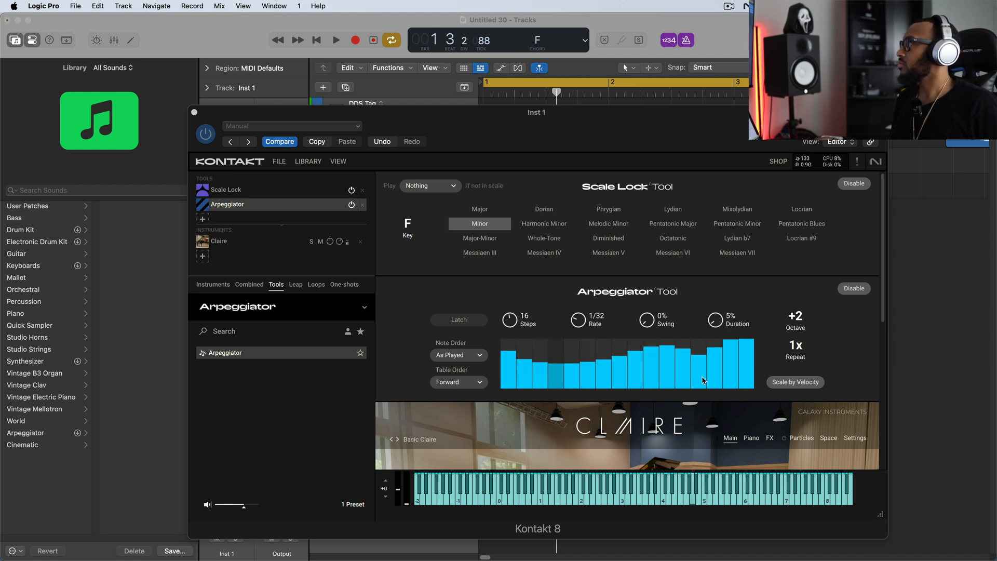
pyautogui.moveTo(703, 380)
pyautogui.mouseDown()
pyautogui.moveTo(645, 323)
pyautogui.moveTo(646, 305)
pyautogui.mouseUp()
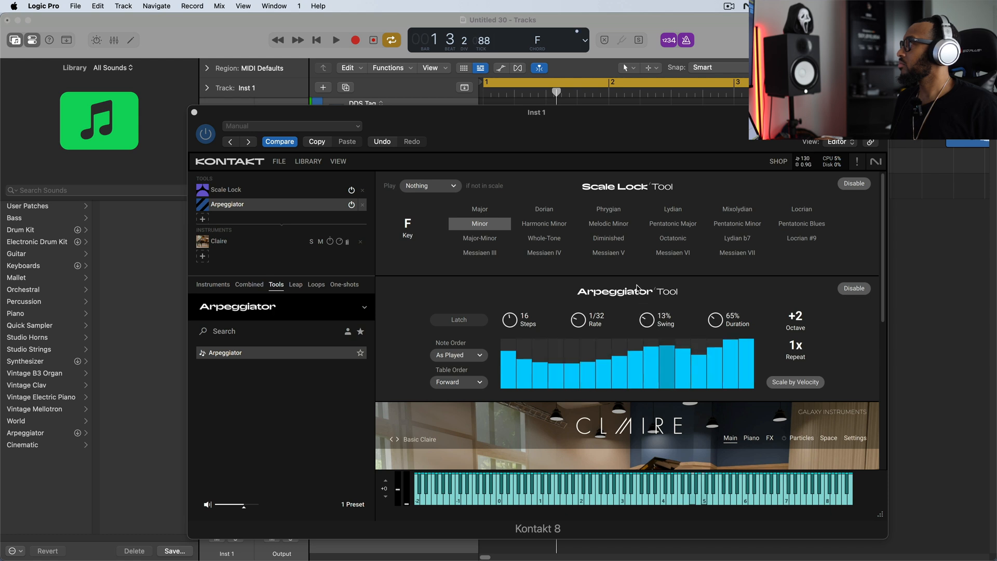
# Step: Set the step table order to Bwd-Fwd and switch Scale by Velocity off
pyautogui.click(458, 382)
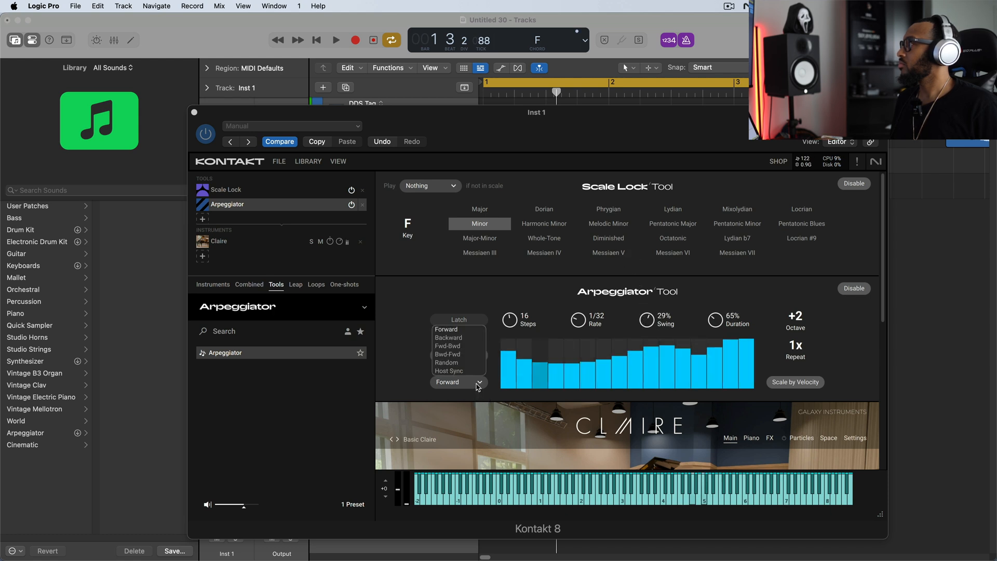
pyautogui.click(462, 358)
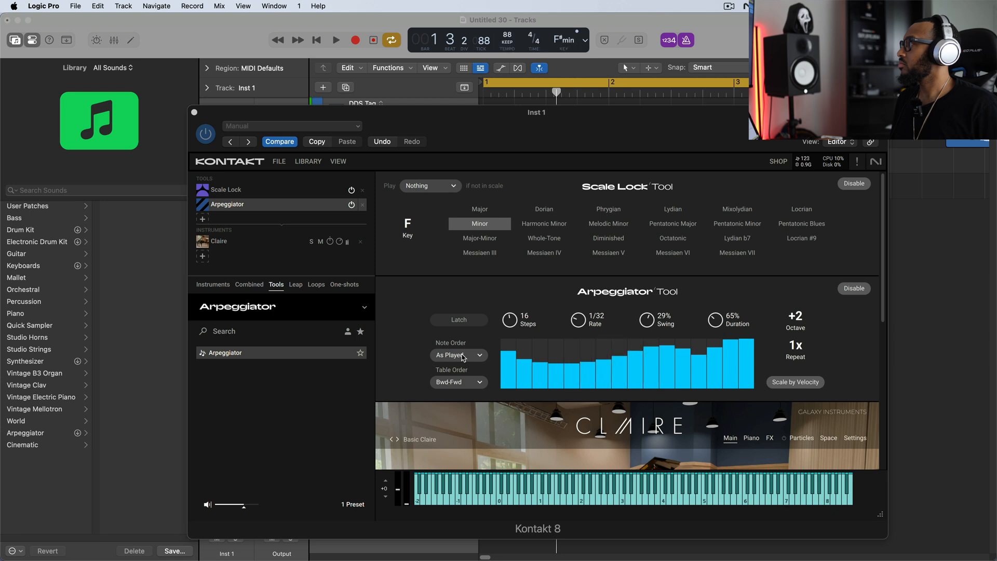
pyautogui.click(796, 383)
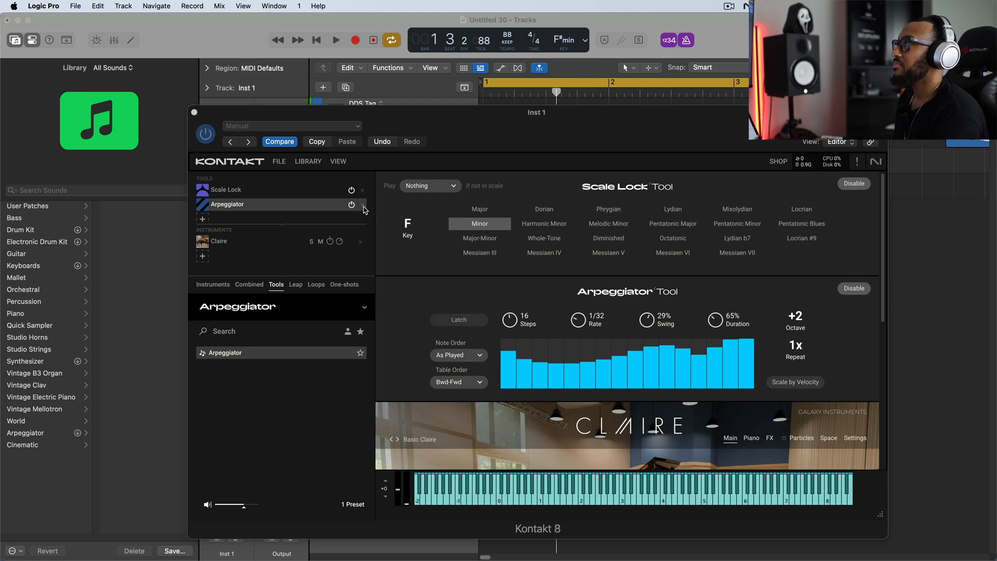
# Step: Remove the Arpeggiator, load the Chord Builder preset after Scale Lock and nudge the window up-left
pyautogui.click(363, 205)
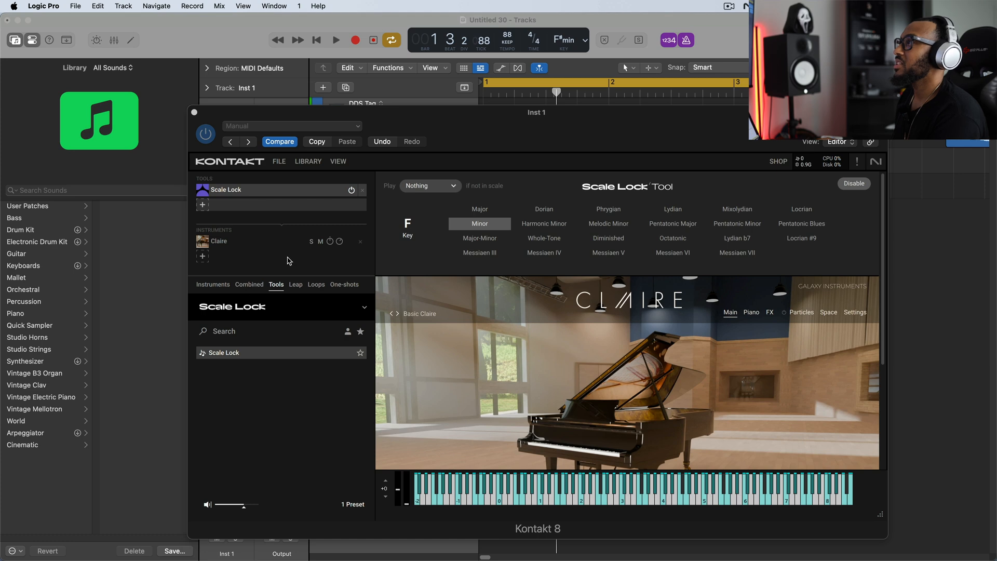
pyautogui.click(204, 205)
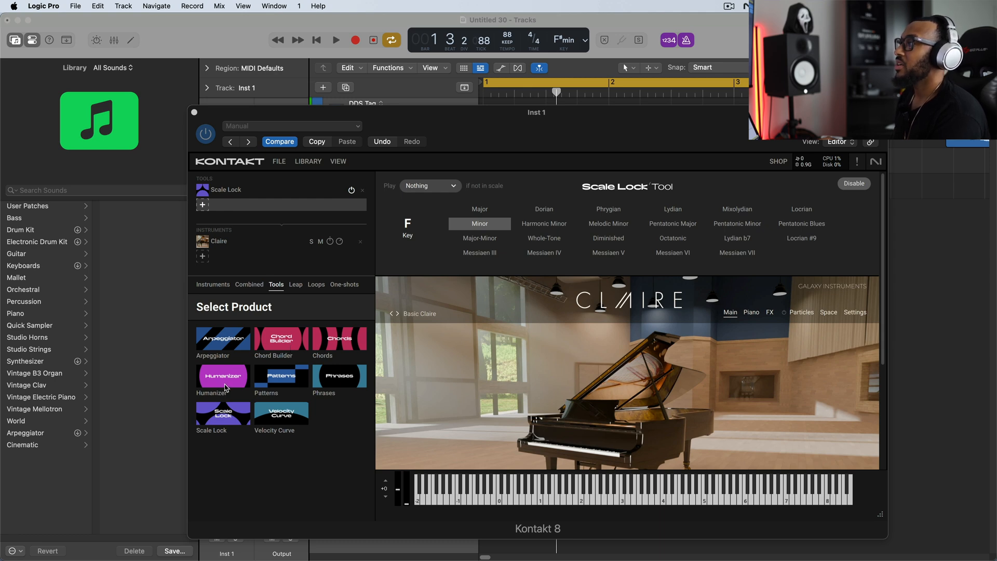
pyautogui.click(280, 341)
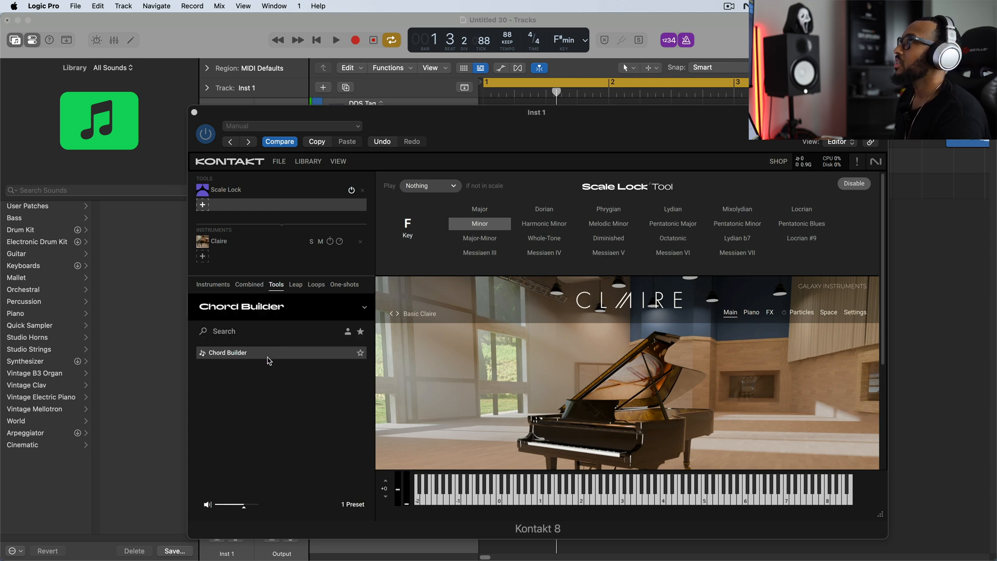
pyautogui.doubleClick(267, 353)
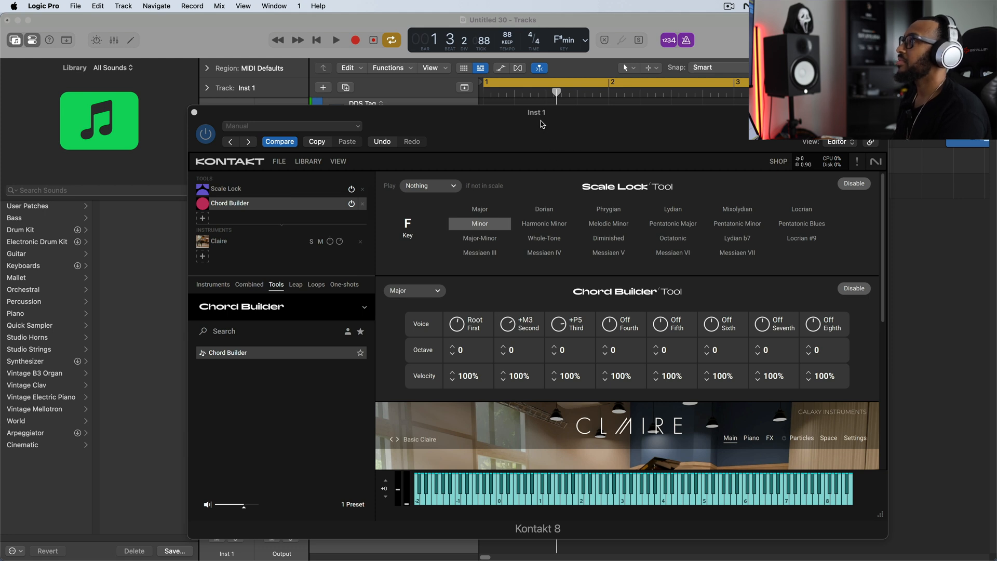
pyautogui.moveTo(541, 124); pyautogui.dragTo(521, 104)
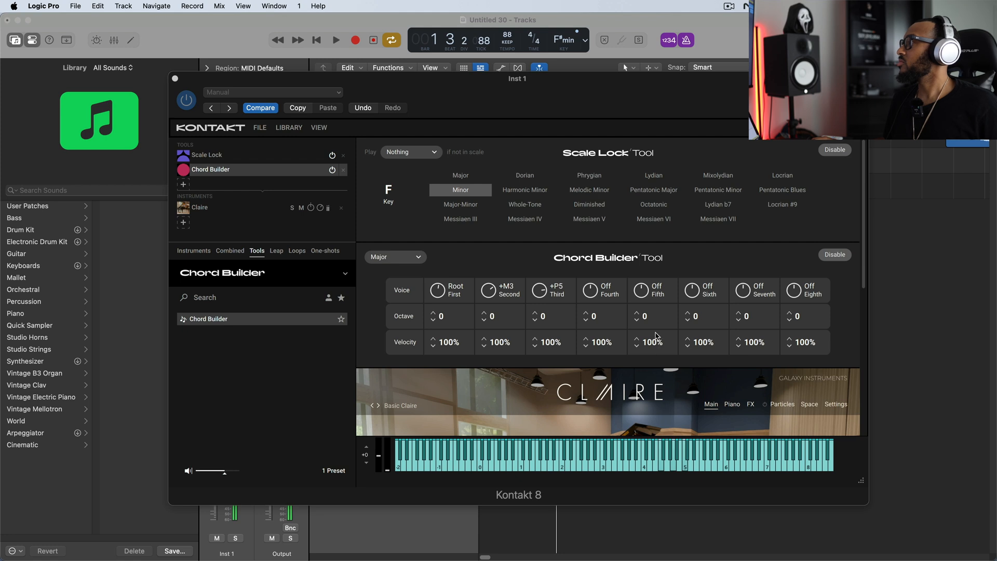
# Step: Change the Chord Builder's chord type to minor
pyautogui.click(419, 259)
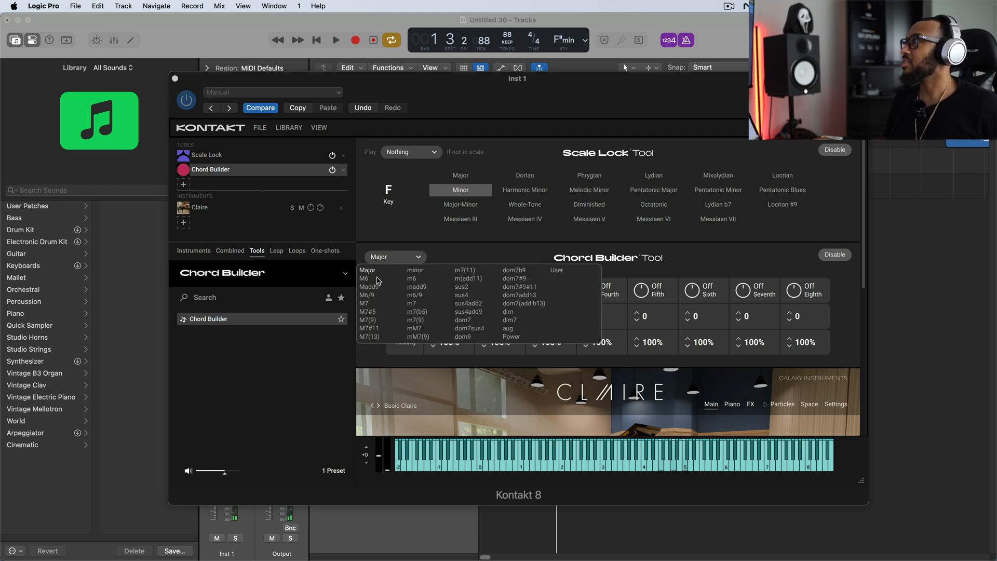
pyautogui.click(416, 270)
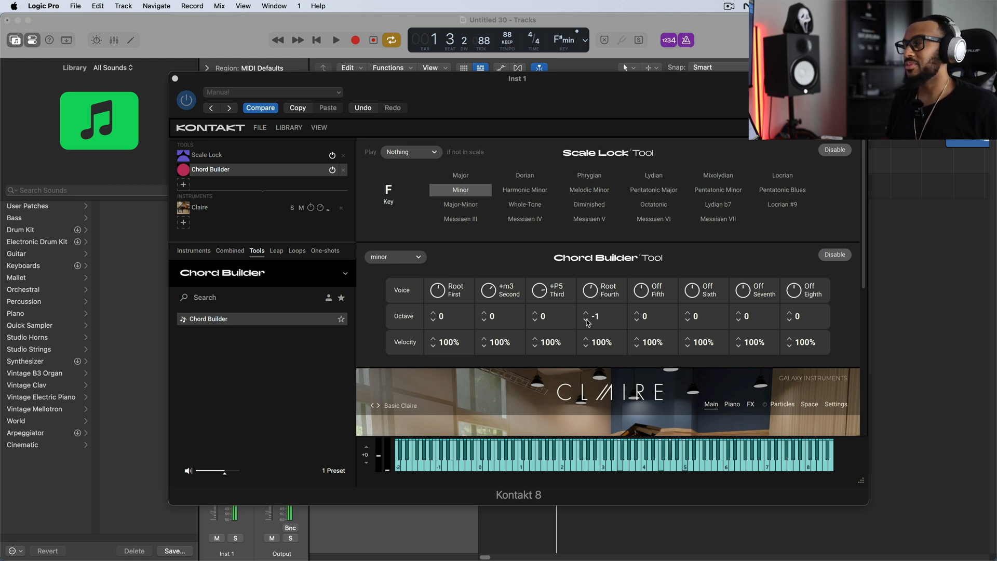
# Step: Drop the fourth voice to octave -3 and try quieter then louder velocity for it
pyautogui.click(586, 318)
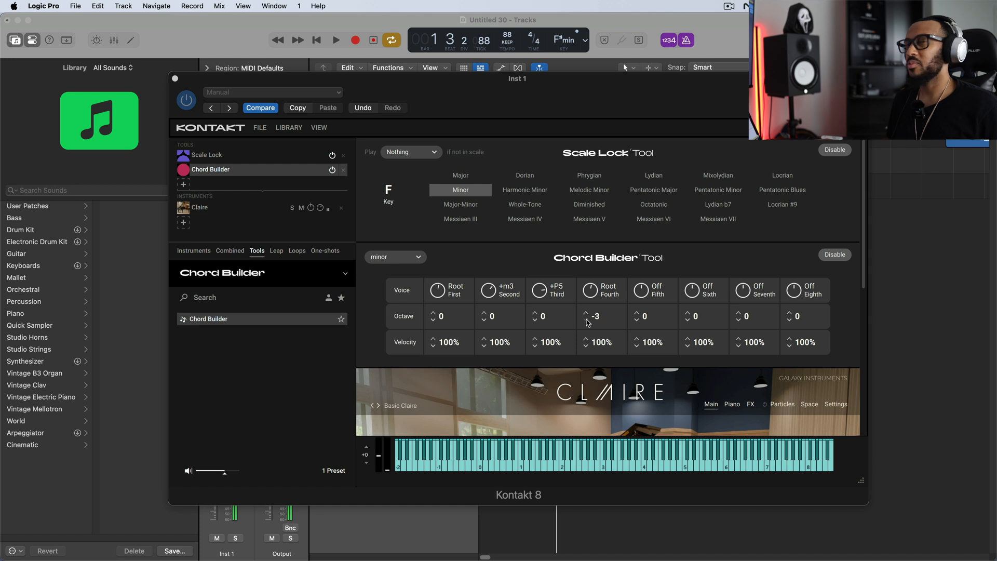
pyautogui.click(586, 320)
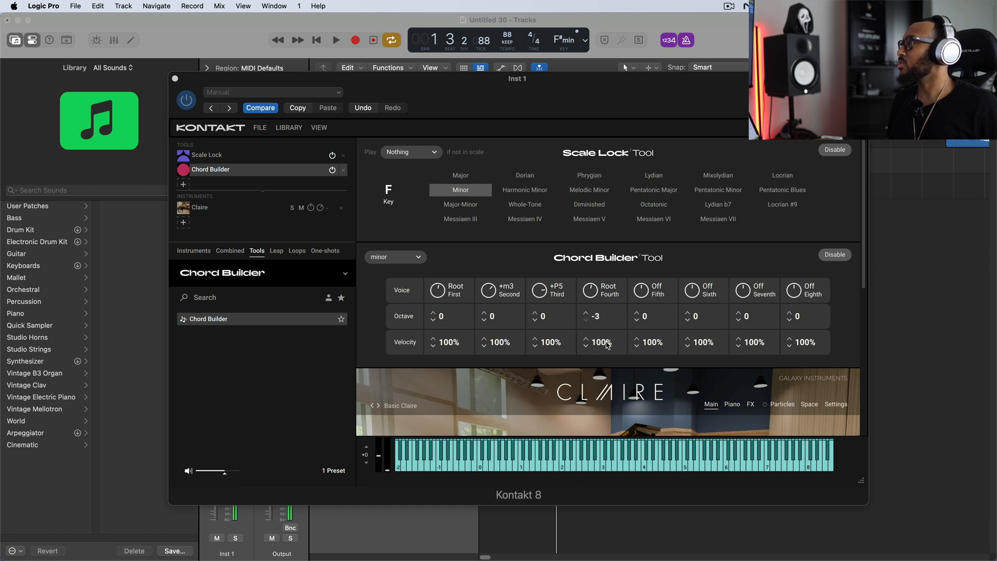
pyautogui.moveTo(605, 346)
pyautogui.mouseDown()
pyautogui.moveTo(602, 358)
pyautogui.moveTo(598, 349)
pyautogui.mouseUp()
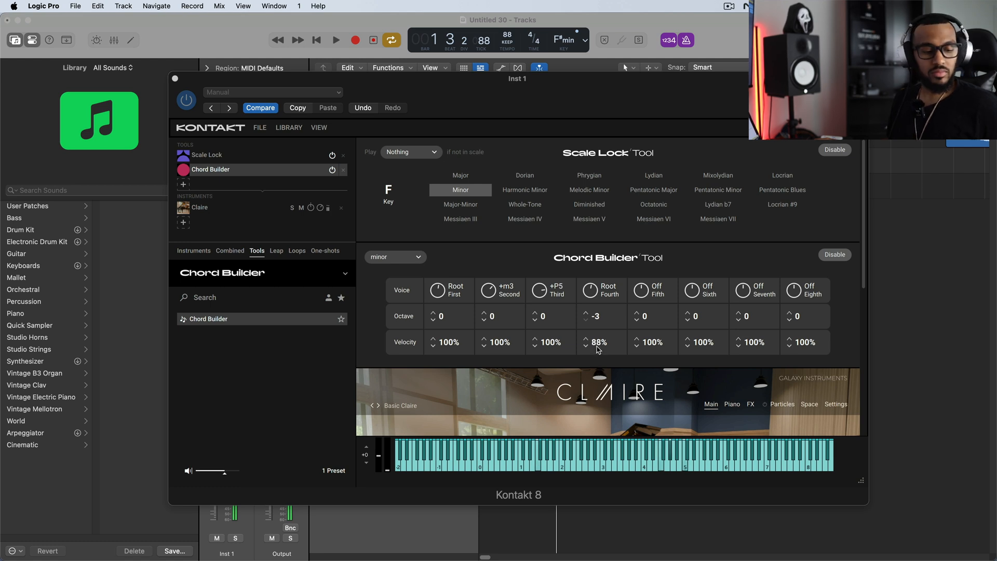
pyautogui.moveTo(598, 350); pyautogui.dragTo(601, 327)
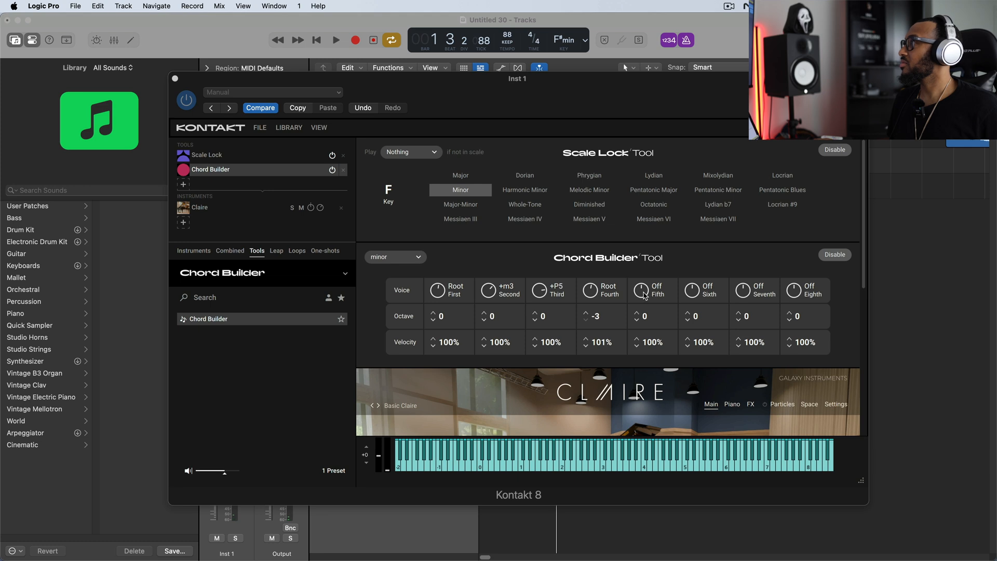
# Step: Adjust the fifth voice's interval and octave, add a sixth voice, then remove the Chord Builder
pyautogui.moveTo(645, 322)
pyautogui.mouseDown()
pyautogui.moveTo(645, 351)
pyautogui.moveTo(639, 333)
pyautogui.mouseUp()
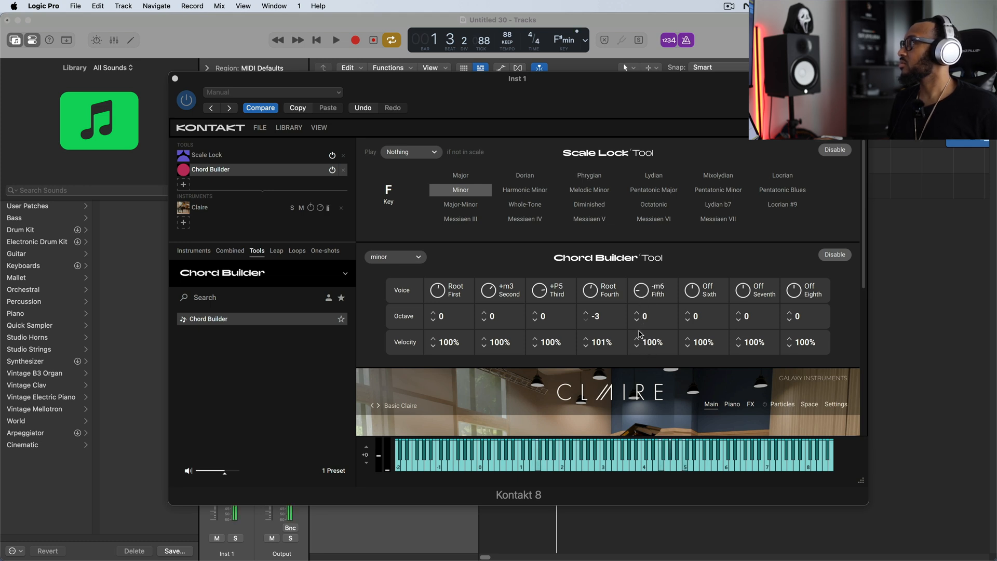
pyautogui.moveTo(637, 297); pyautogui.dragTo(641, 341)
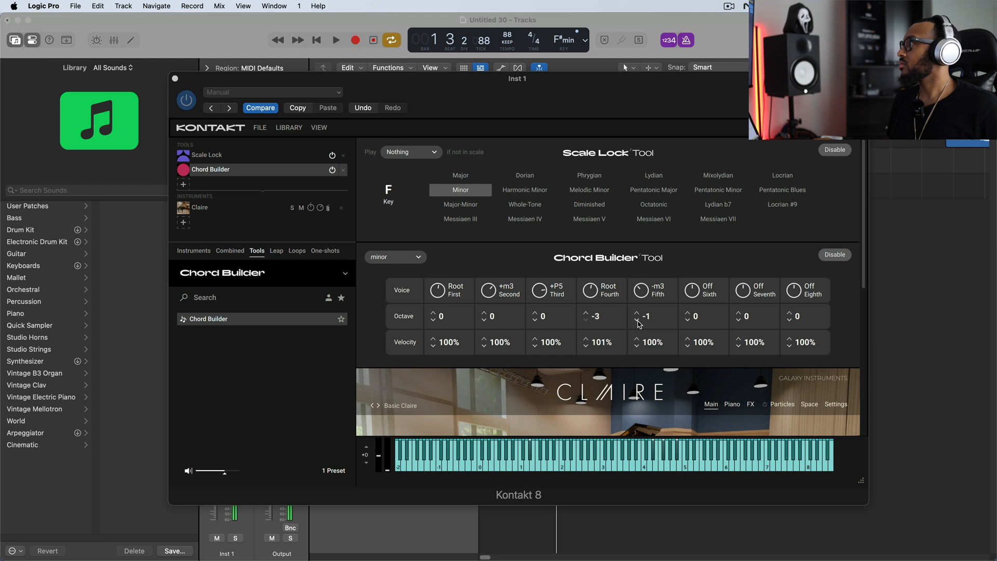
pyautogui.click(638, 320)
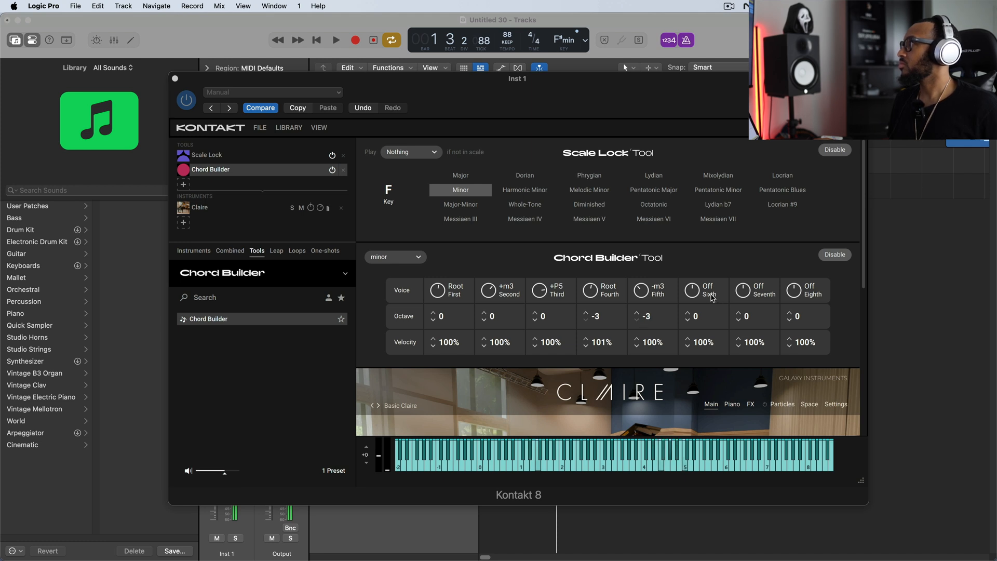
pyautogui.moveTo(692, 293); pyautogui.dragTo(693, 273)
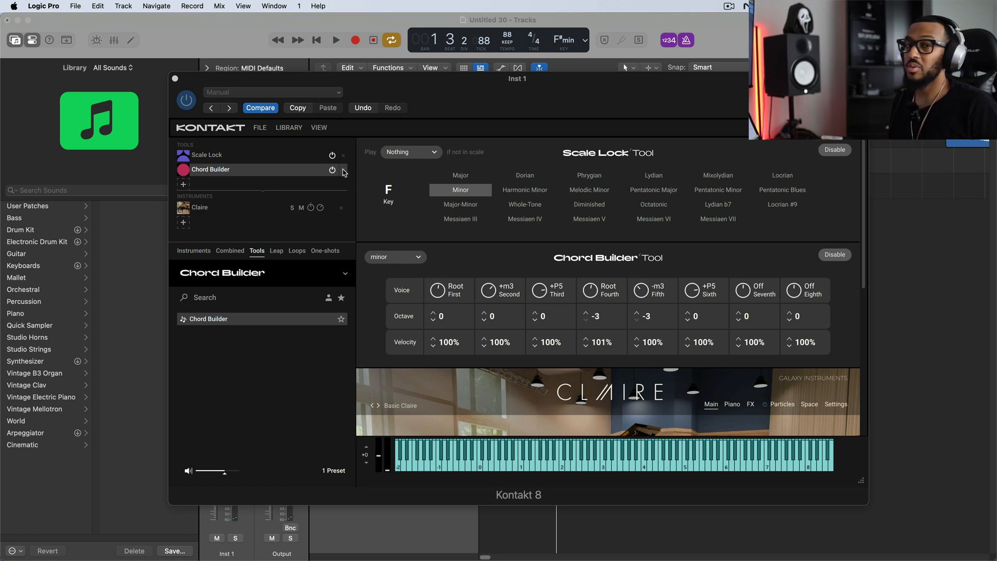
pyautogui.click(343, 170)
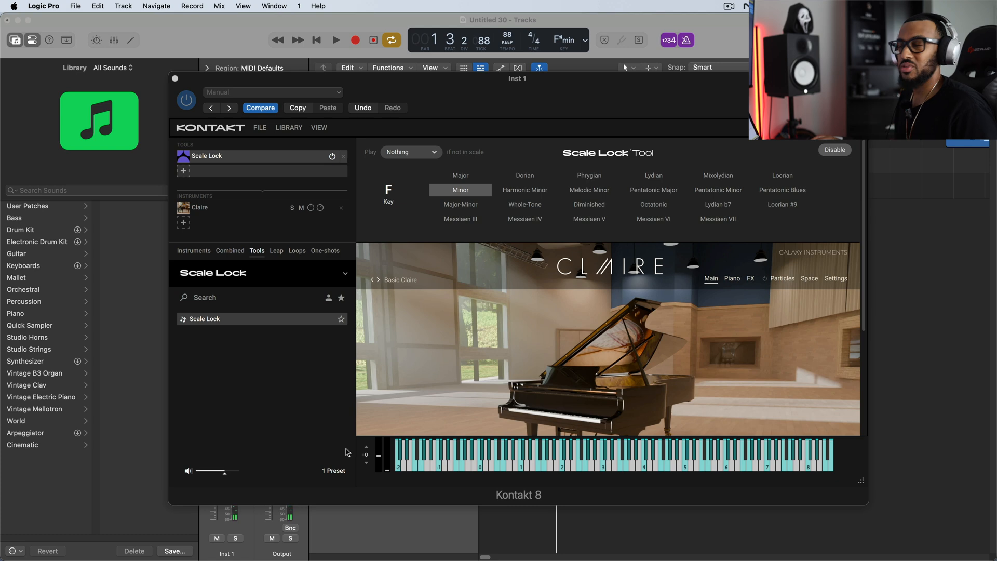
pyautogui.click(182, 172)
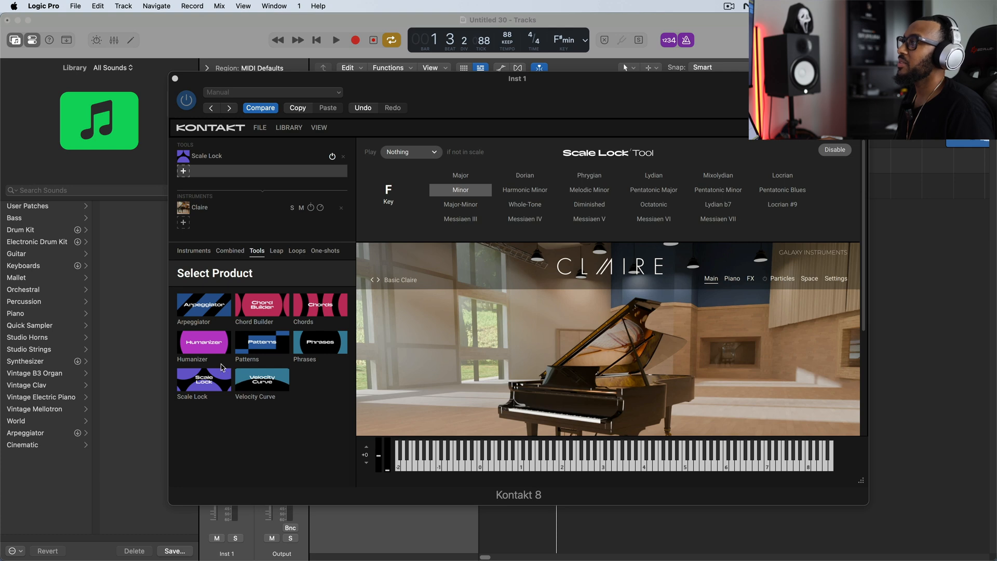
# Step: Choose the Humanizer tool and move the Kontakt window down and right
pyautogui.click(209, 346)
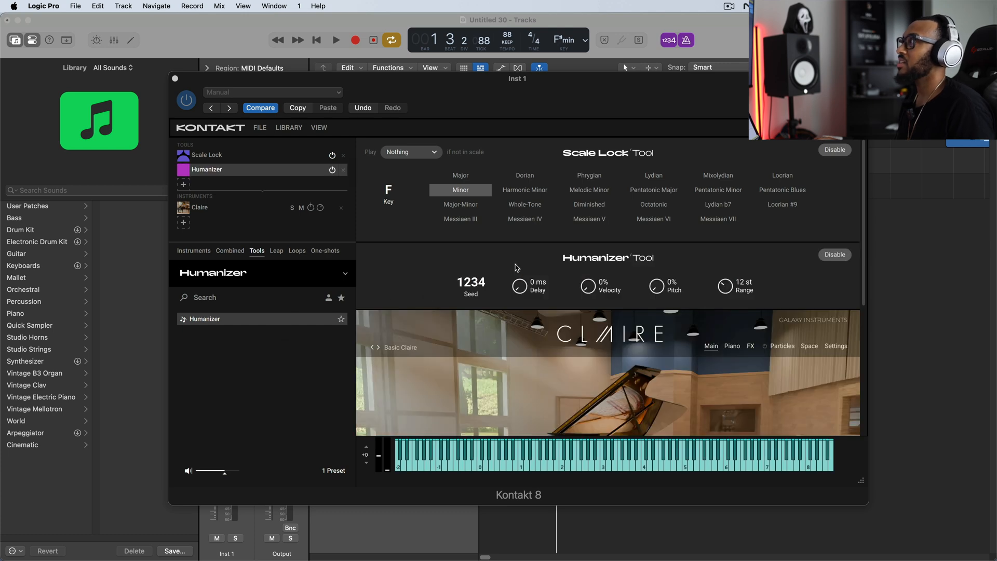
pyautogui.scroll(-2, 515, 268)
pyautogui.scroll(-2, 561, 271)
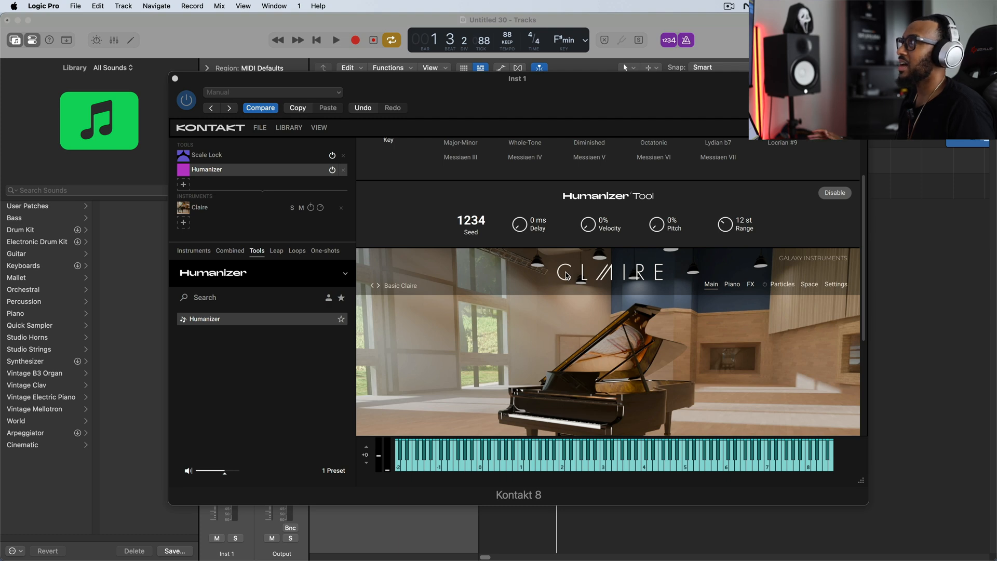
pyautogui.moveTo(564, 72); pyautogui.dragTo(619, 197)
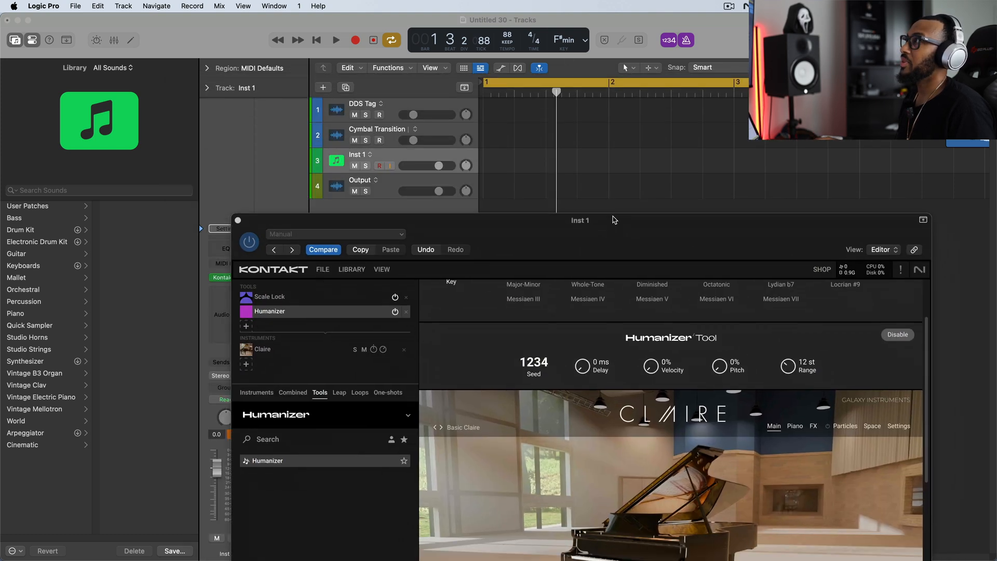
# Step: Reopen the Kontakt window on Inst 1 and start Logic playback from bar 1
pyautogui.click(355, 140)
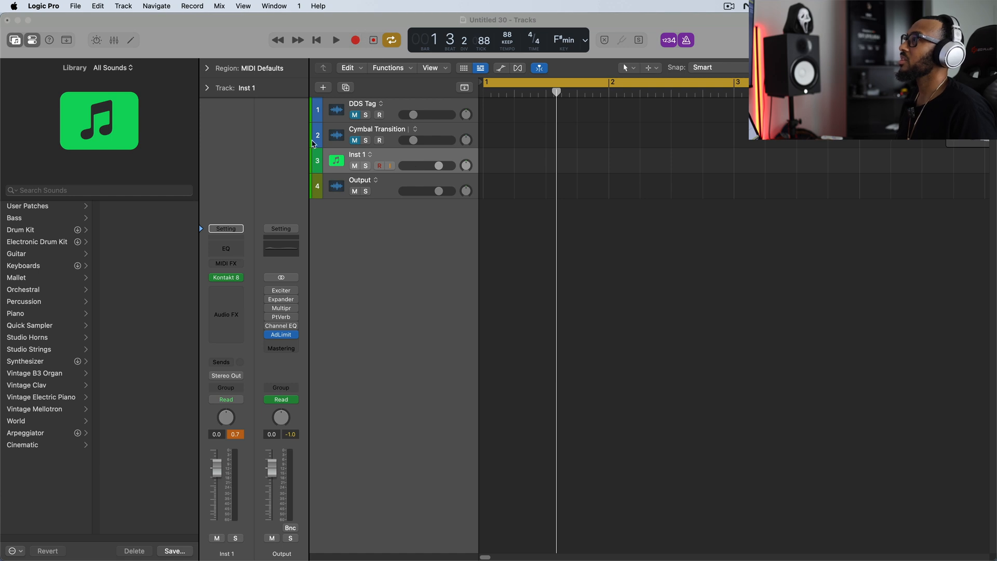
pyautogui.click(229, 279)
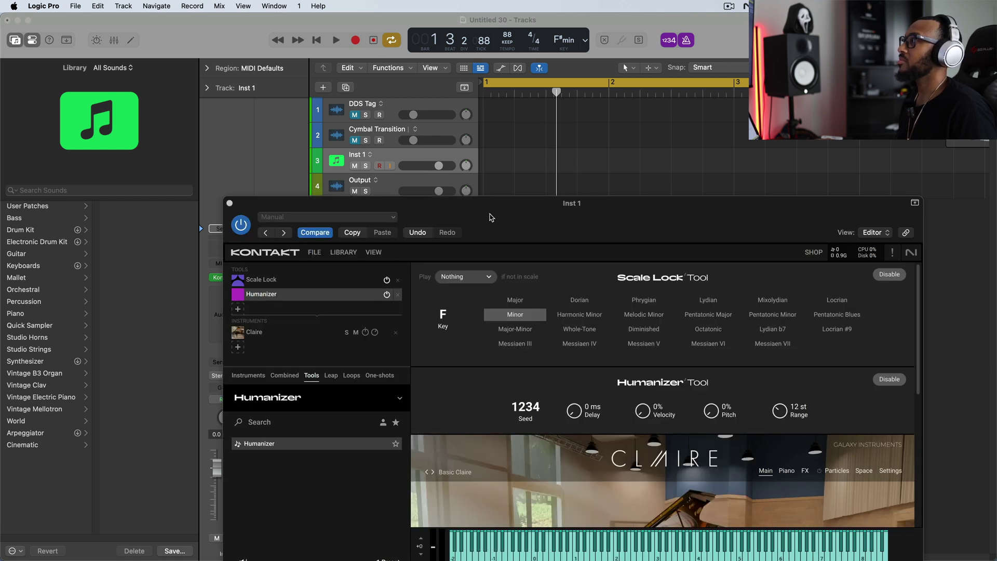
pyautogui.moveTo(489, 211); pyautogui.dragTo(486, 144)
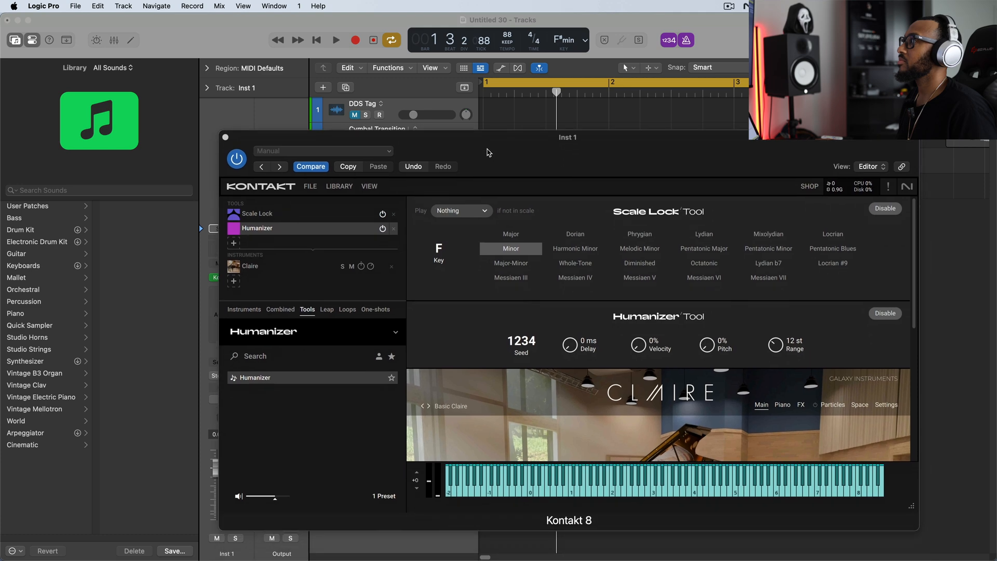
pyautogui.click(316, 40)
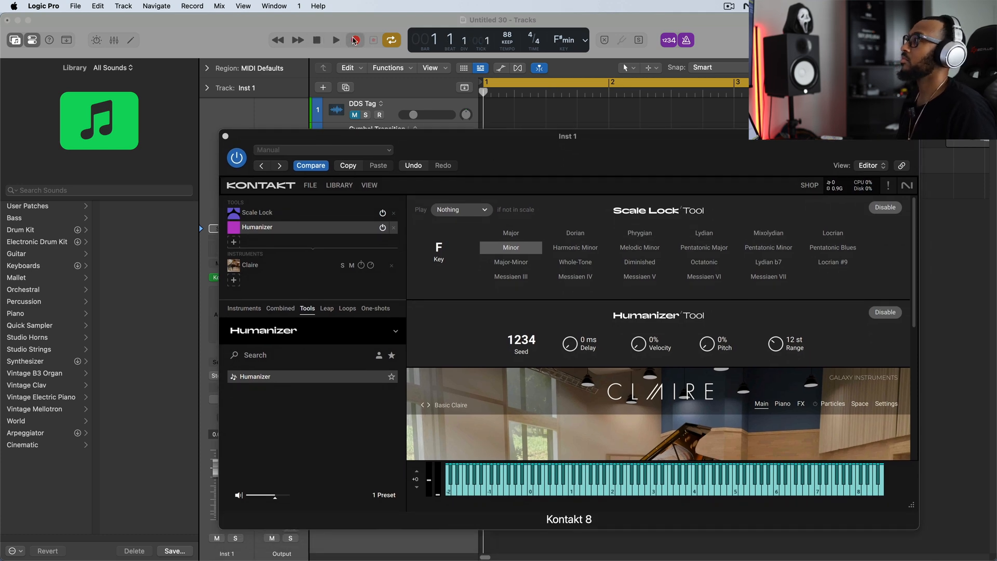
pyautogui.click(336, 40)
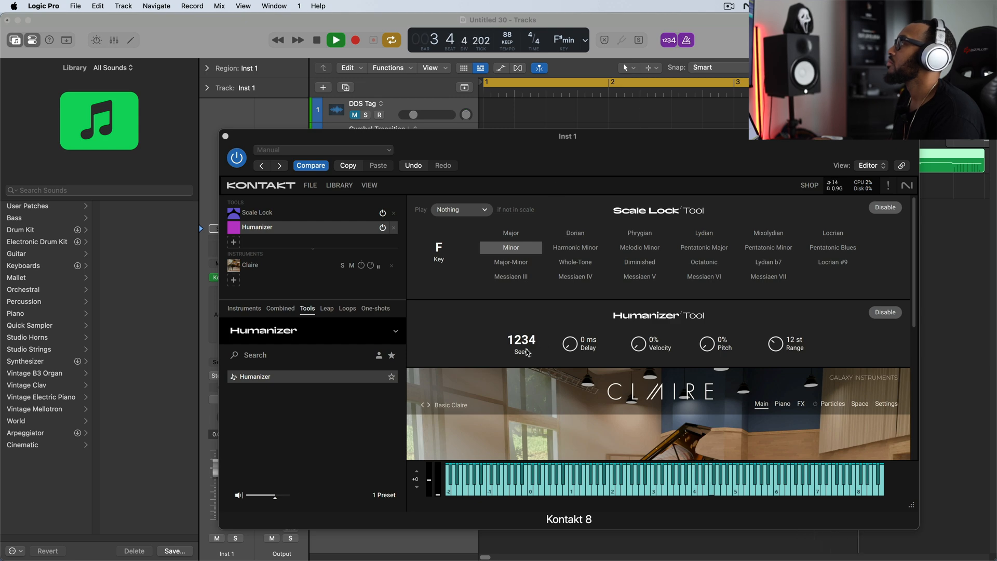
# Step: Set Humanizer delay 60 ms, velocity 100%, pitch 84%, randomize the seed, then stop playback
pyautogui.moveTo(570, 343); pyautogui.dragTo(569, 328)
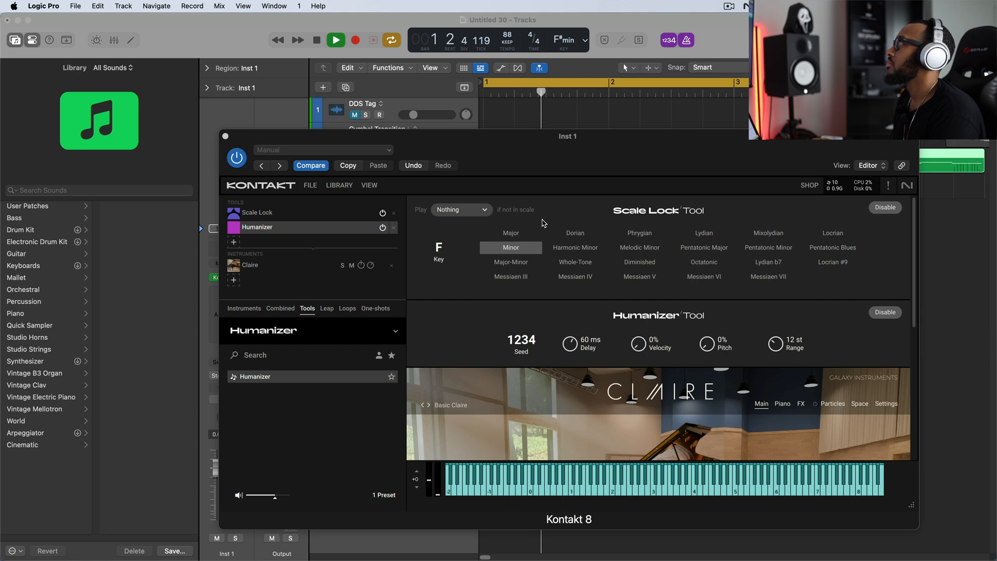
pyautogui.moveTo(636, 344); pyautogui.dragTo(615, 288)
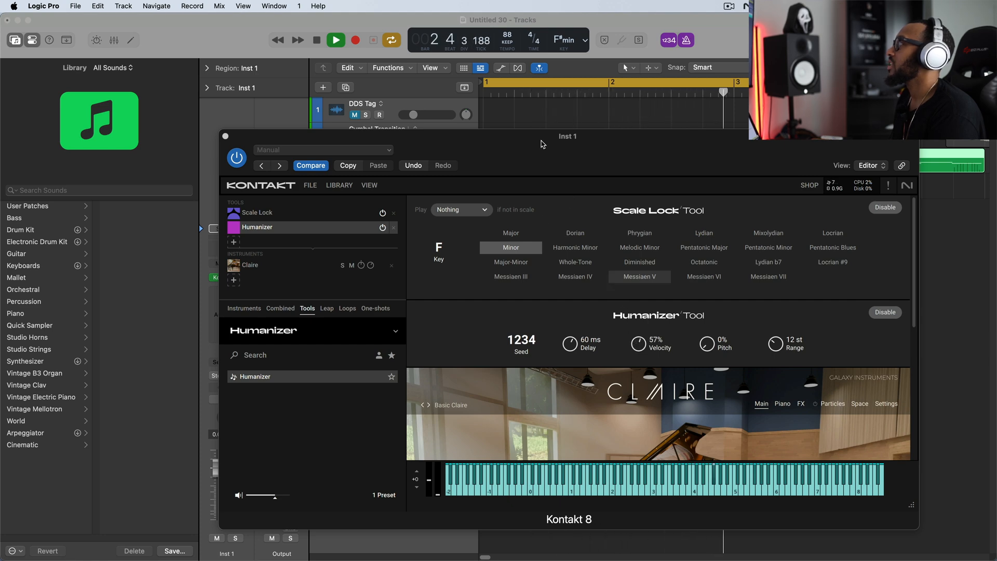
pyautogui.moveTo(637, 343); pyautogui.dragTo(619, 266)
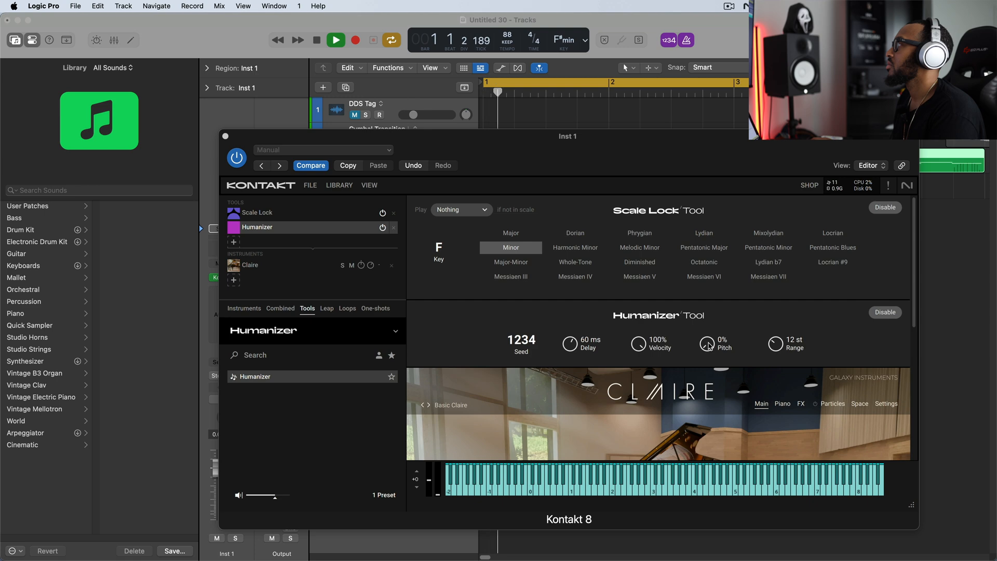
pyautogui.moveTo(707, 344)
pyautogui.mouseDown()
pyautogui.moveTo(673, 248)
pyautogui.moveTo(639, 234)
pyautogui.mouseUp()
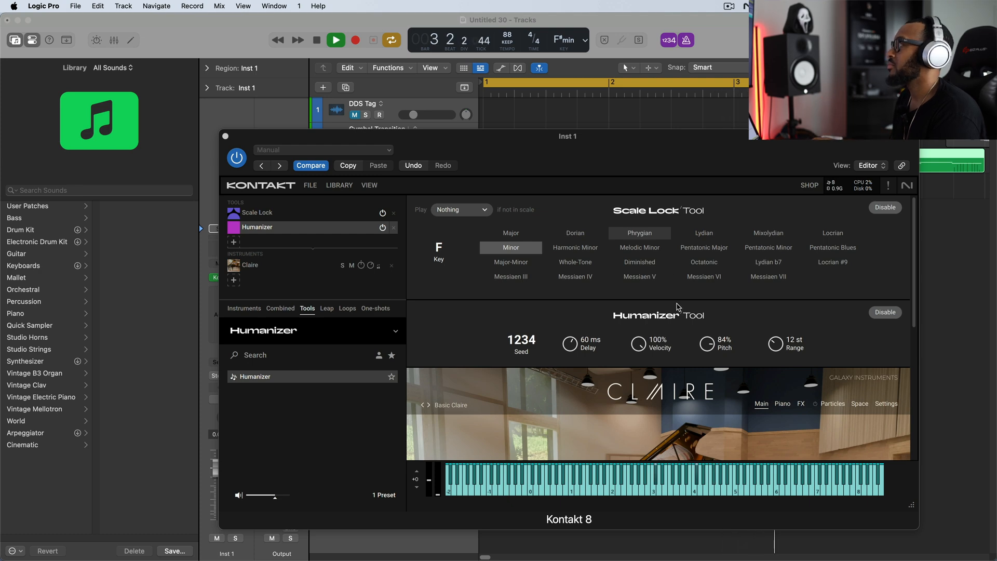
pyautogui.click(522, 341)
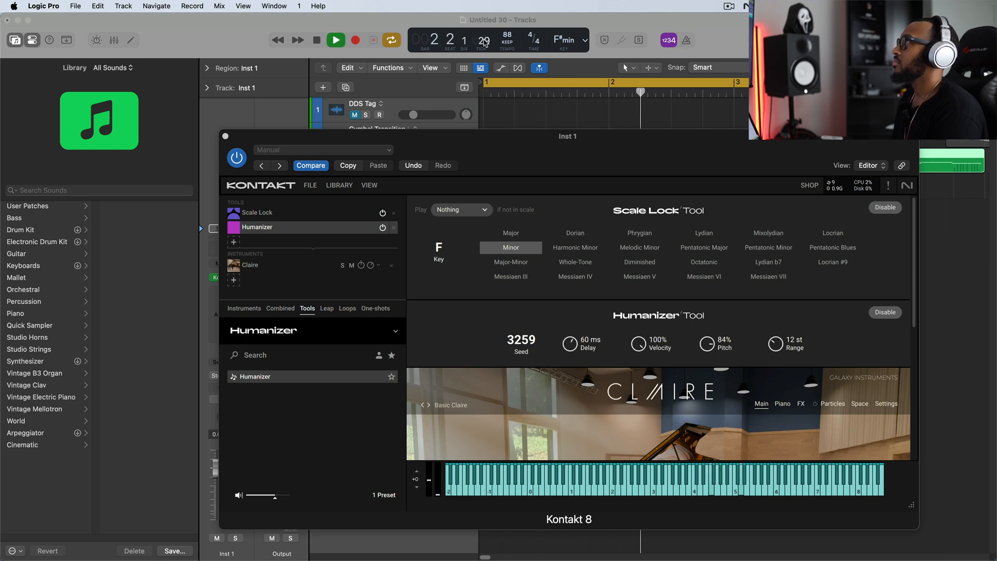
pyautogui.click(318, 41)
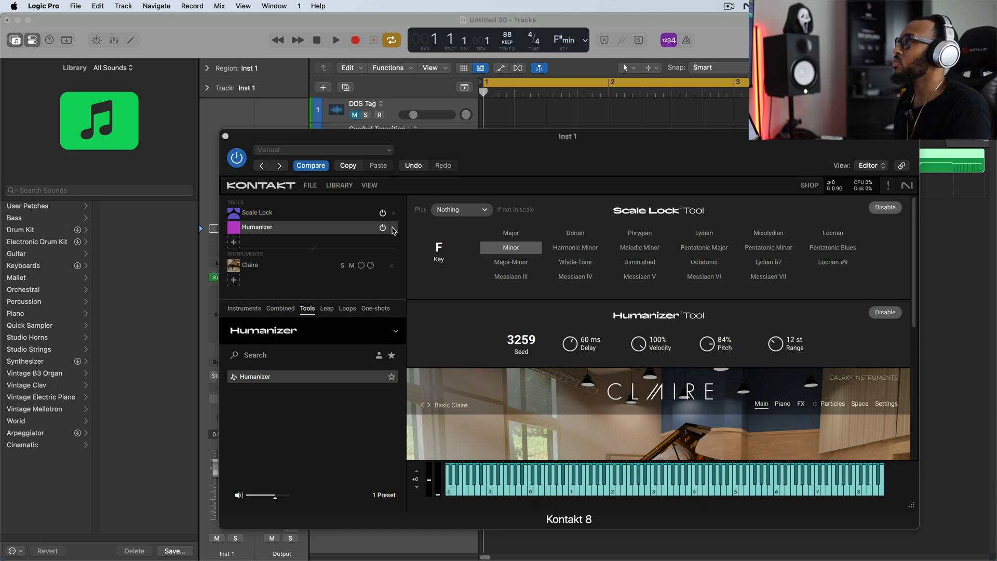
# Step: Remove the Humanizer and load a Velocity Curve tool after Scale Lock
pyautogui.click(394, 227)
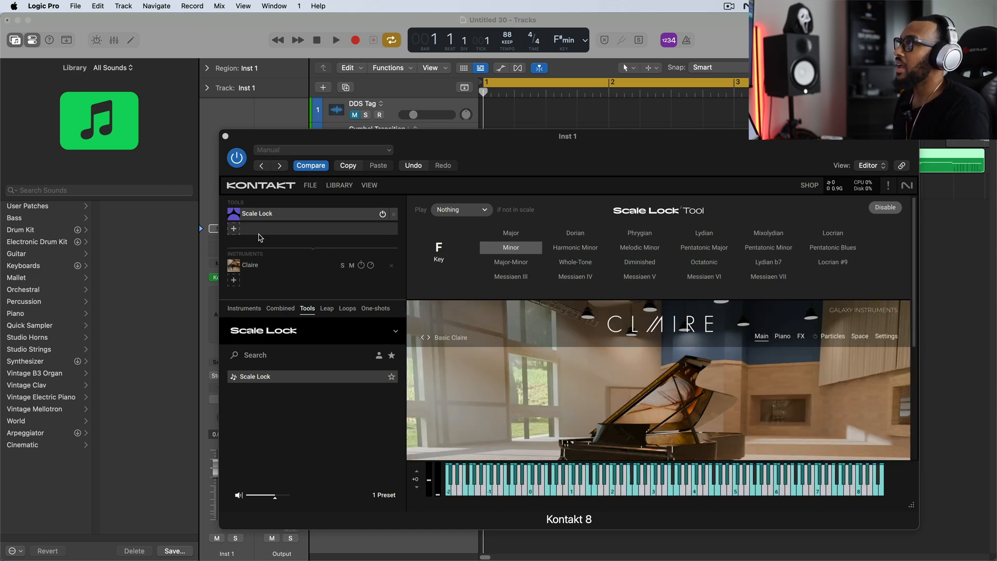
pyautogui.click(234, 229)
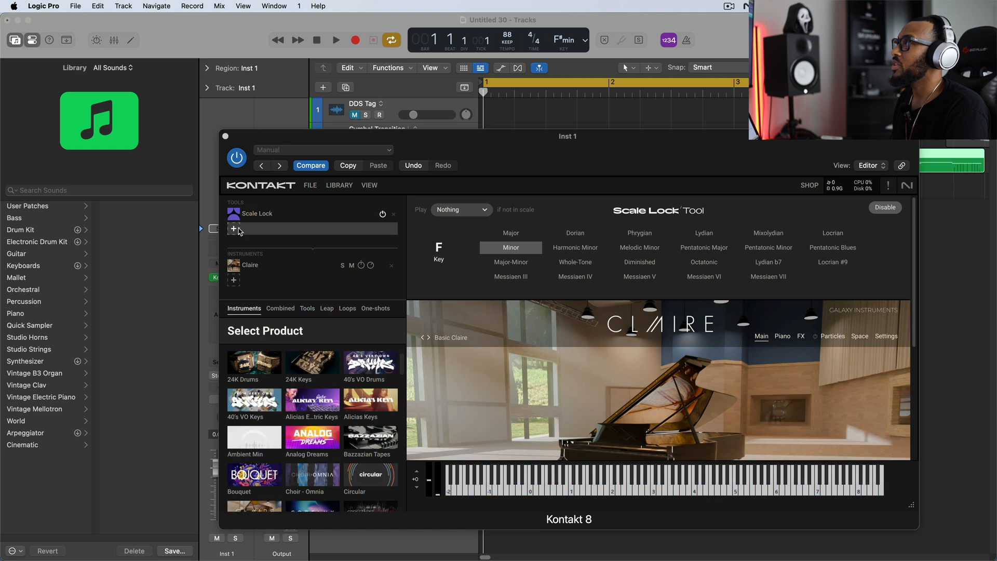
pyautogui.click(313, 448)
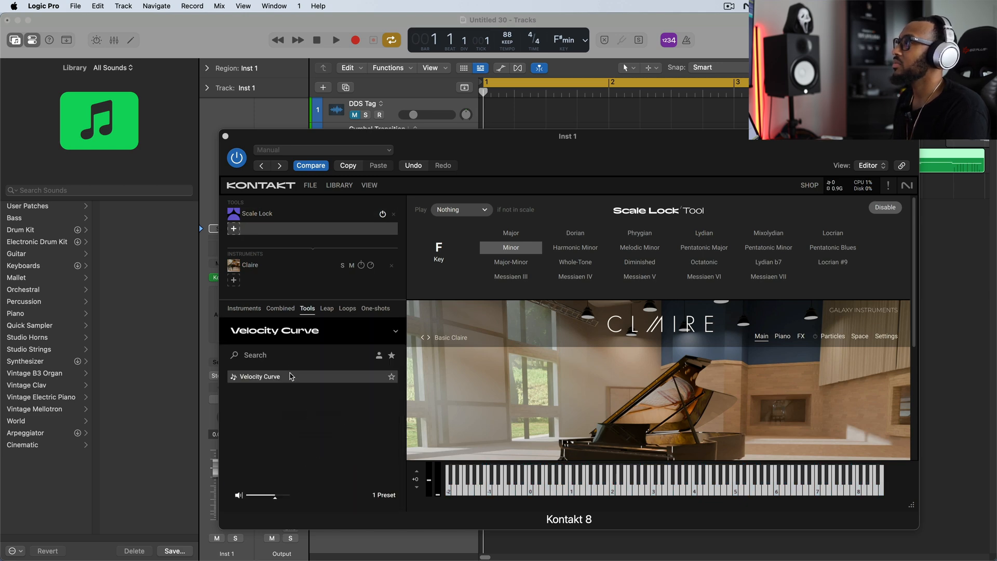
pyautogui.doubleClick(290, 377)
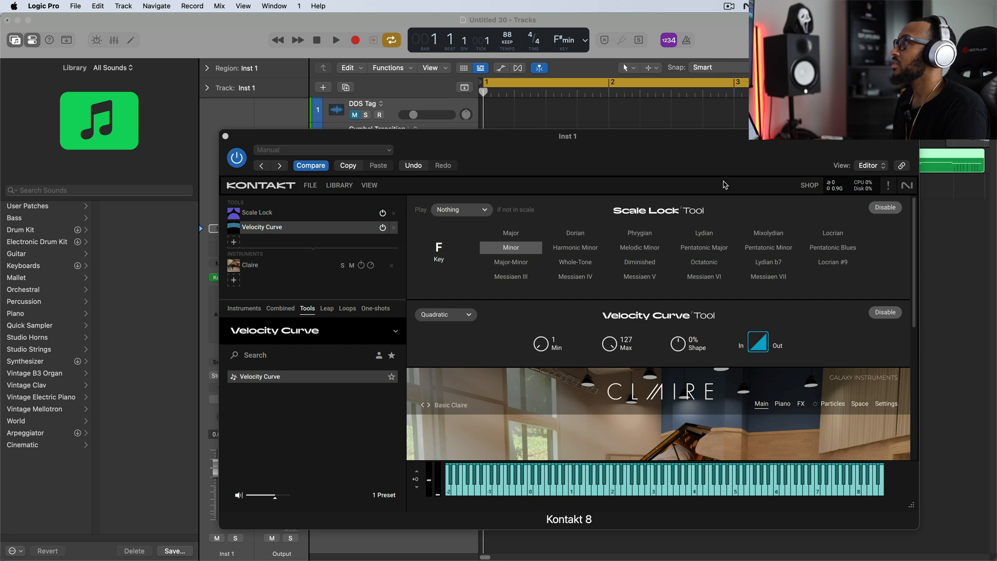
pyautogui.moveTo(704, 165); pyautogui.dragTo(666, 97)
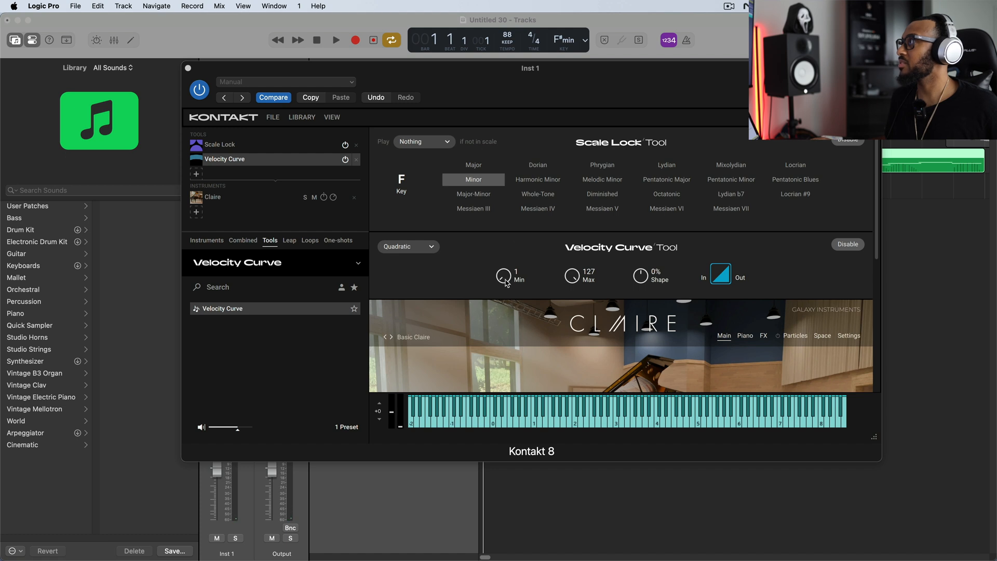
# Step: Raise the Velocity Curve minimum to 73 and set the curve type to S-Curve
pyautogui.moveTo(505, 281); pyautogui.dragTo(505, 258)
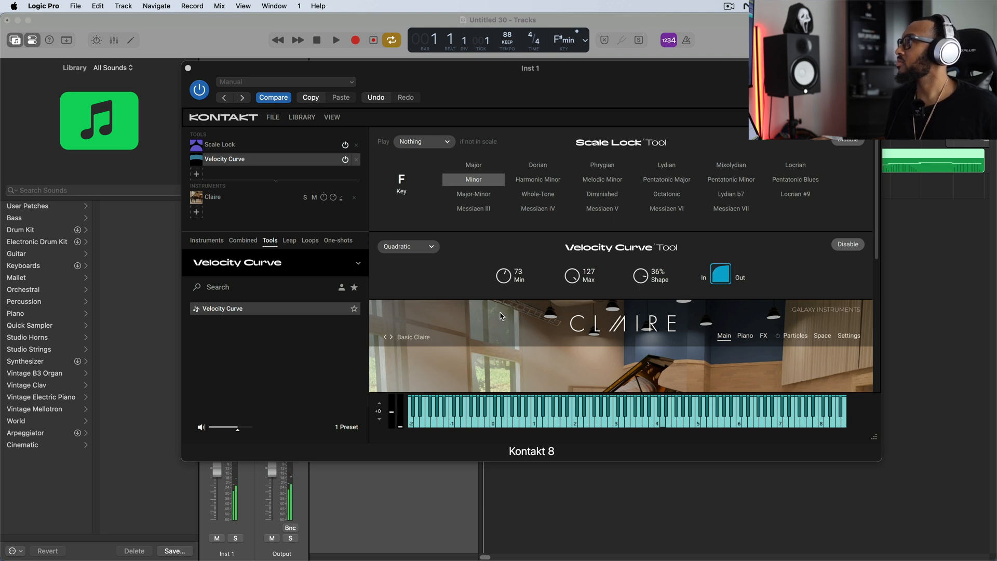
pyautogui.click(408, 246)
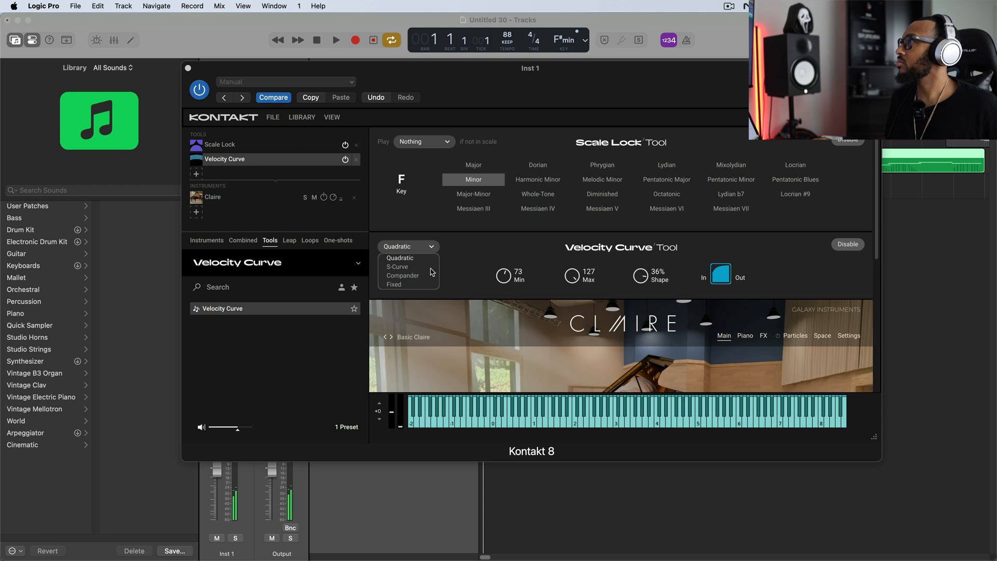
pyautogui.click(398, 267)
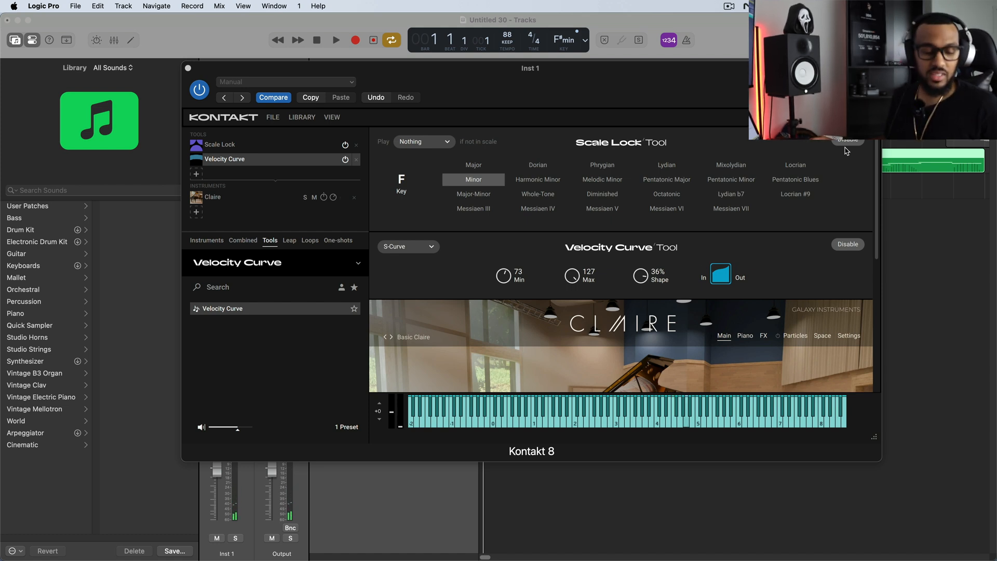
# Step: Bypass and re-enable Scale Lock, then remove the Velocity Curve tool
pyautogui.click(848, 142)
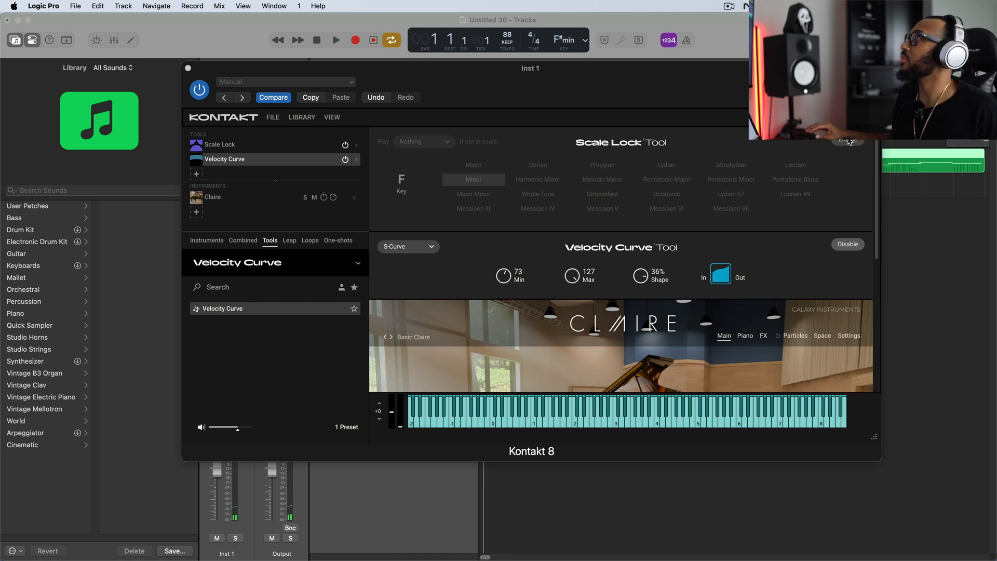
pyautogui.click(850, 142)
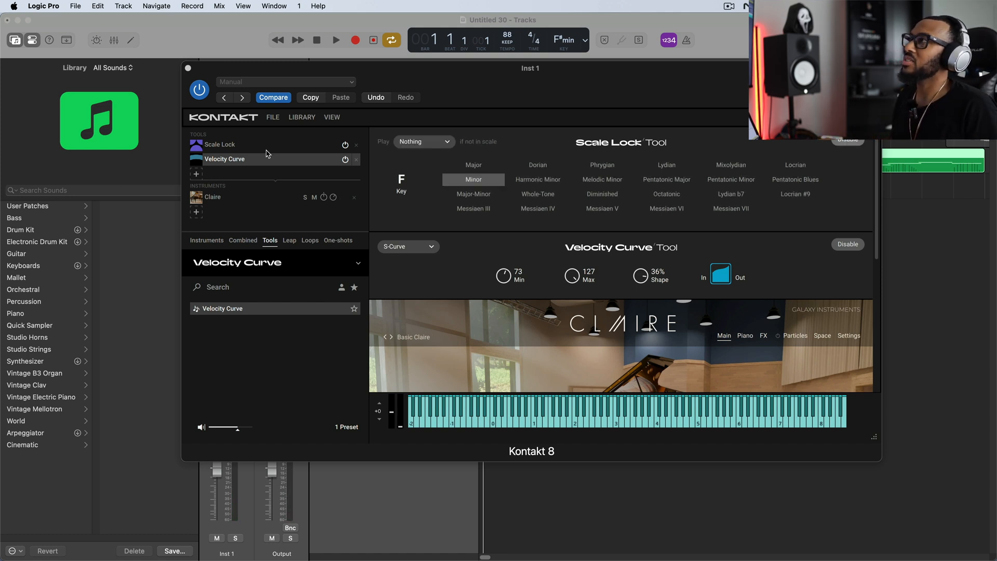
pyautogui.click(358, 162)
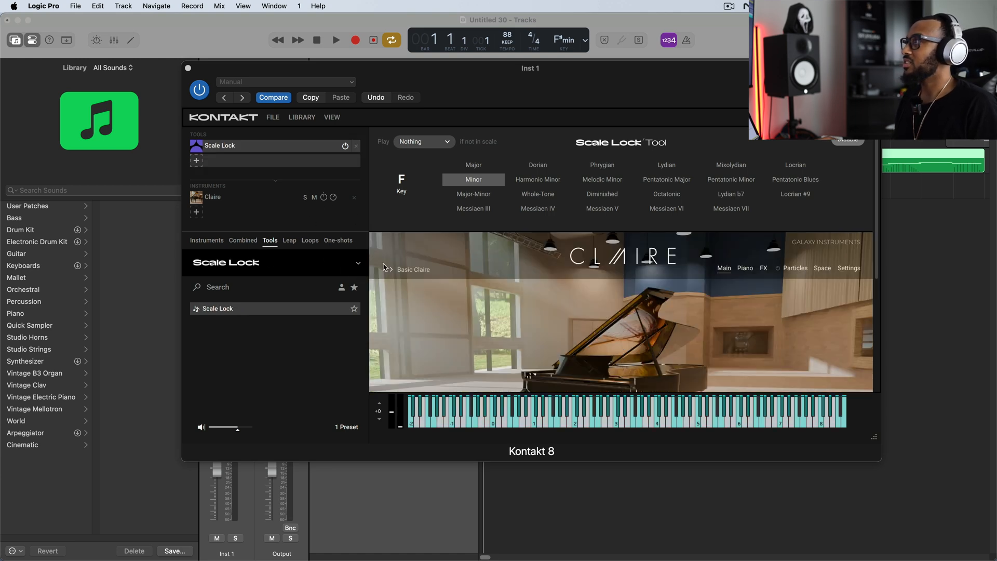
# Step: Load an Arpeggiator tool and drag it above Scale Lock in the chain
pyautogui.click(197, 160)
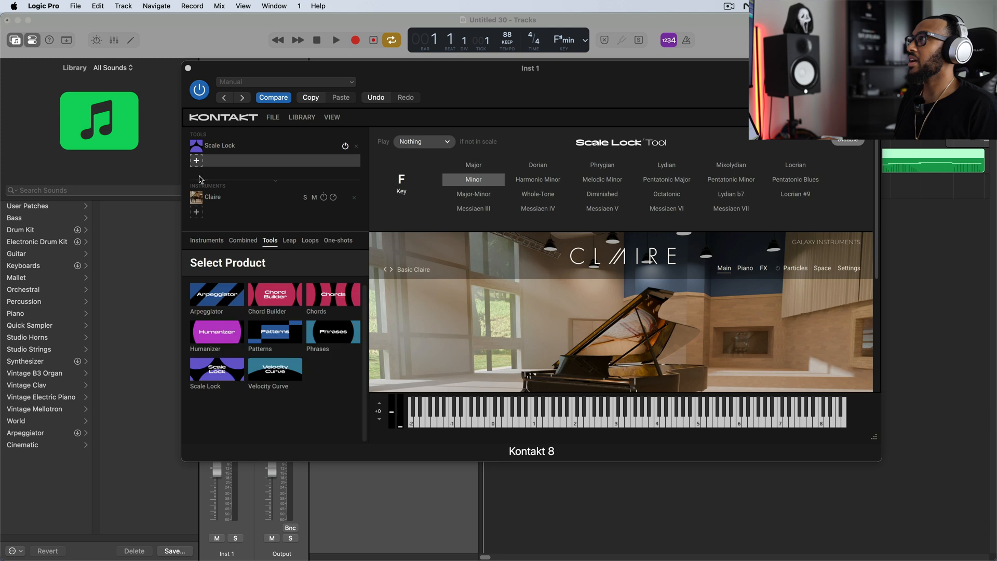
pyautogui.click(219, 300)
pyautogui.moveTo(253, 312); pyautogui.dragTo(312, 292)
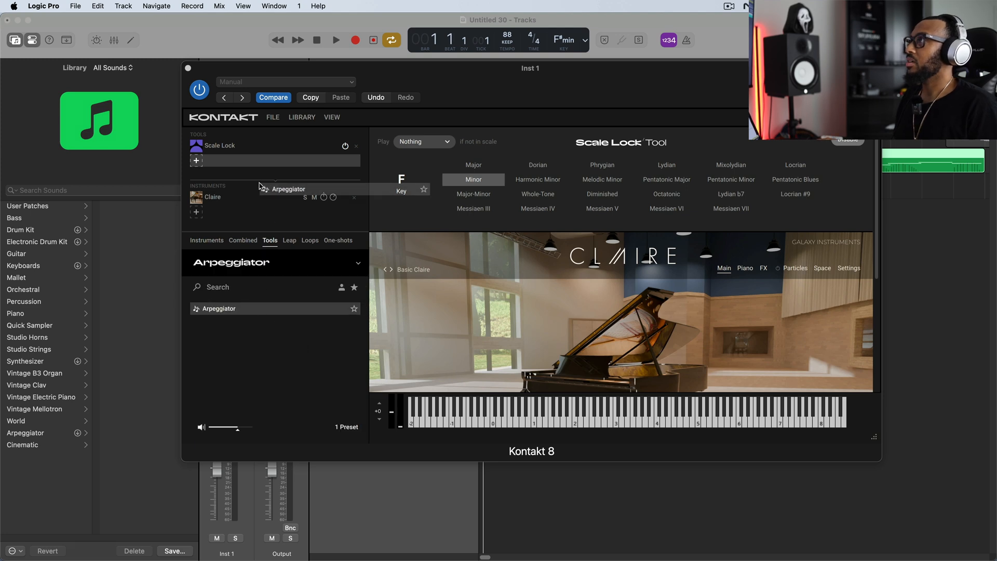
pyautogui.doubleClick(302, 313)
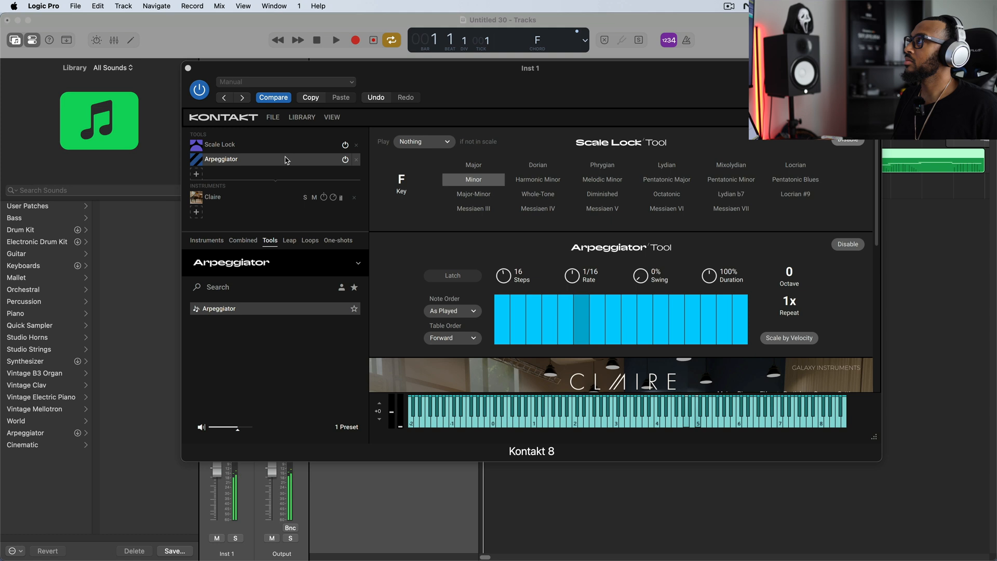
pyautogui.moveTo(285, 159); pyautogui.dragTo(283, 144)
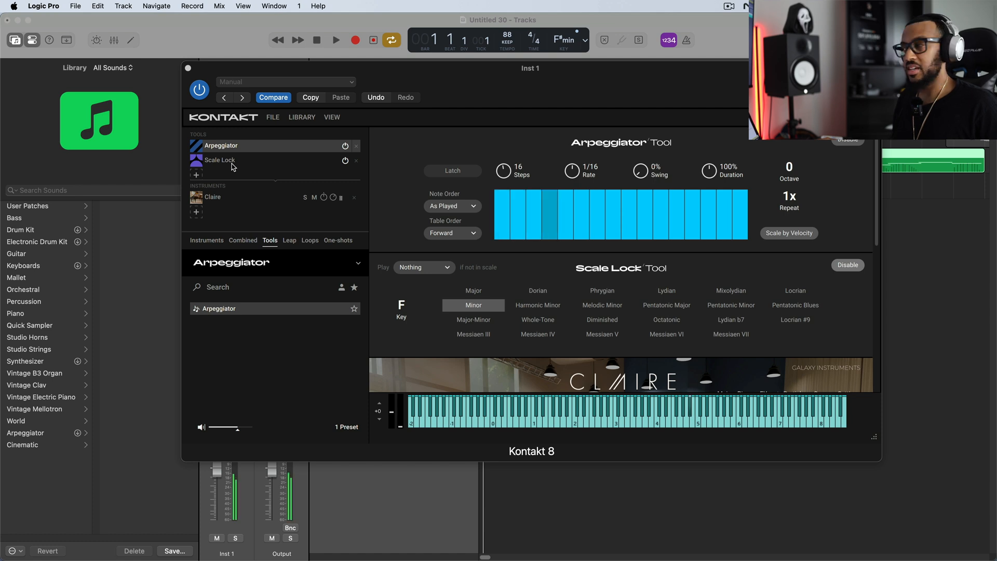
# Step: Remove Scale Lock and then the Arpeggiator, leaving the bare Claire piano
pyautogui.click(257, 164)
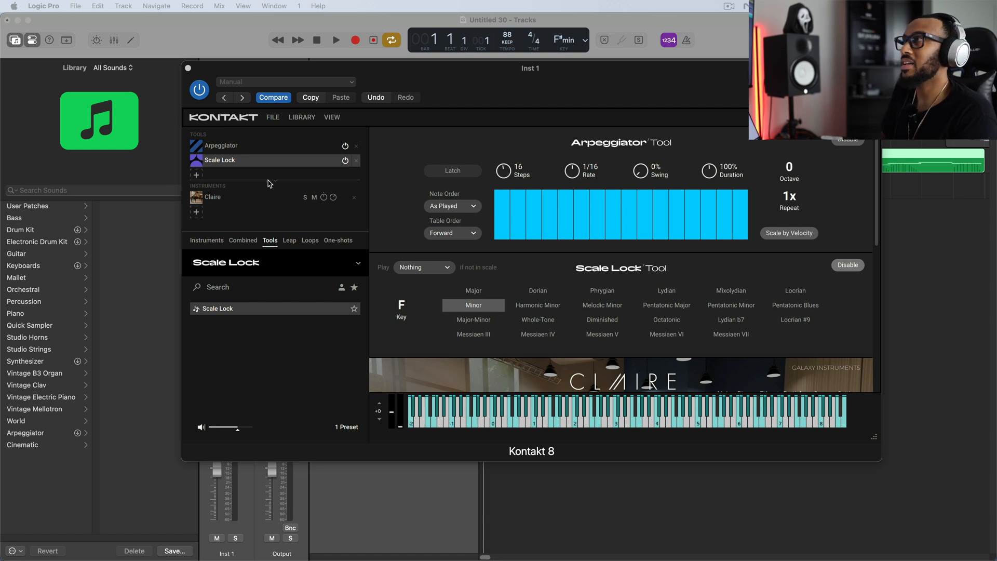
pyautogui.click(356, 161)
pyautogui.click(355, 146)
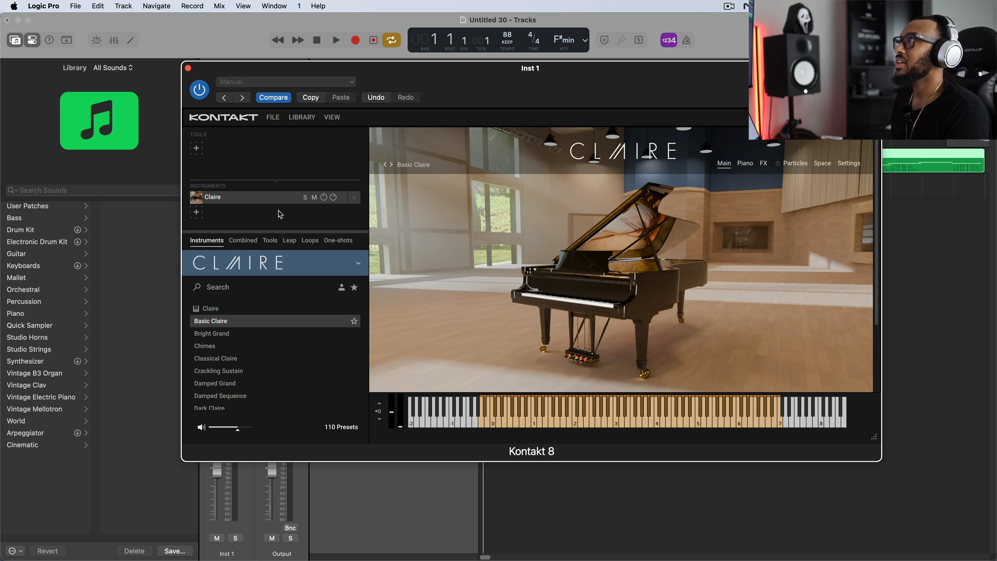
# Step: Show the Select Product grid of available tools in the Kontakt browser
pyautogui.click(209, 153)
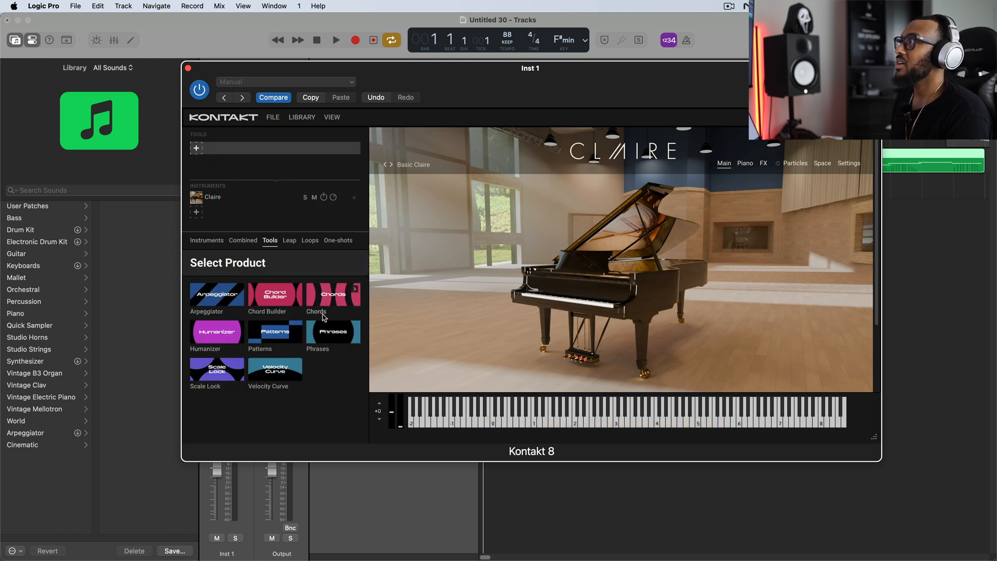